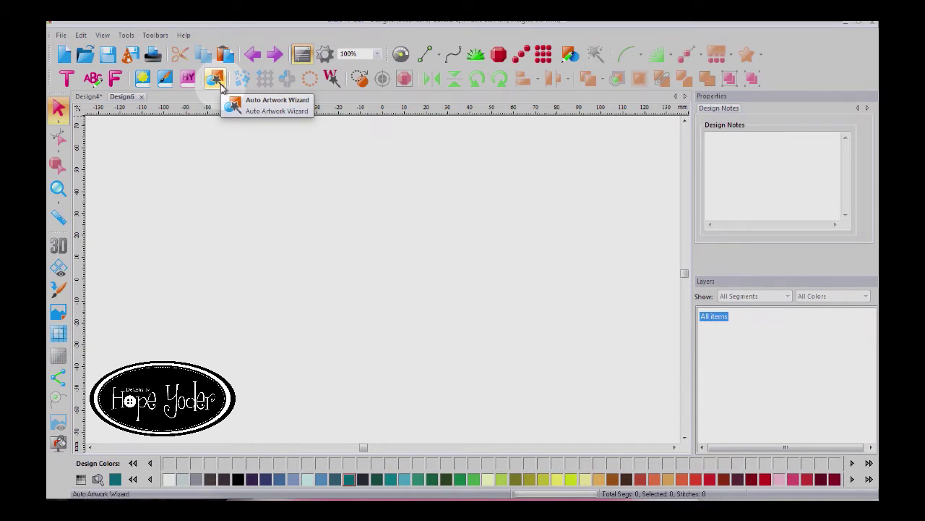
- Open QuiltersSelect.com's Free Quilt Pattern Projects and scroll to the pattern resource list
left_click(383, 495)
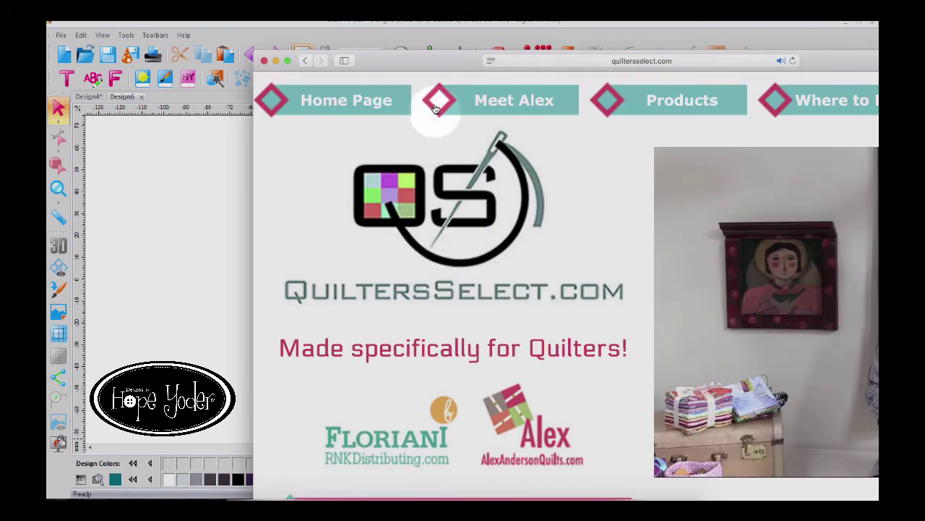
left_click_drag(436, 66, 316, 33)
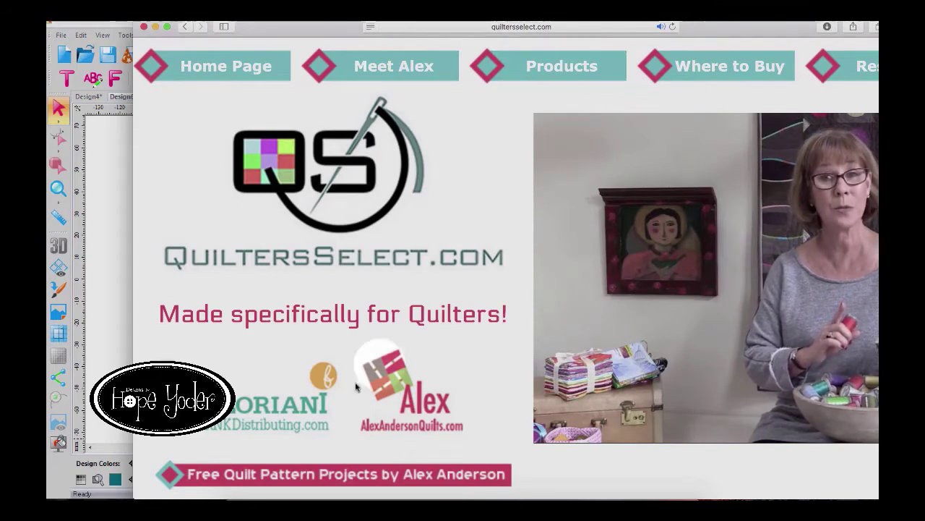
scroll(383, 379, "down", 2)
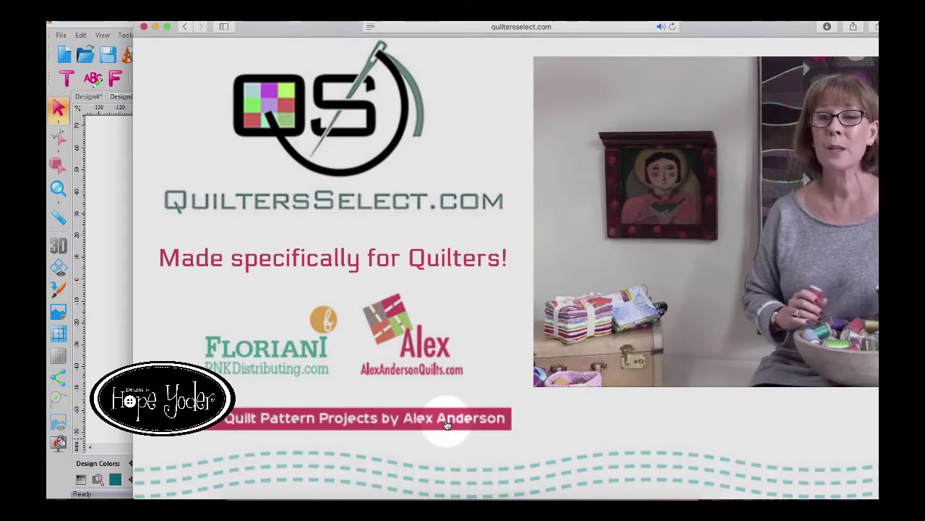
left_click(363, 419)
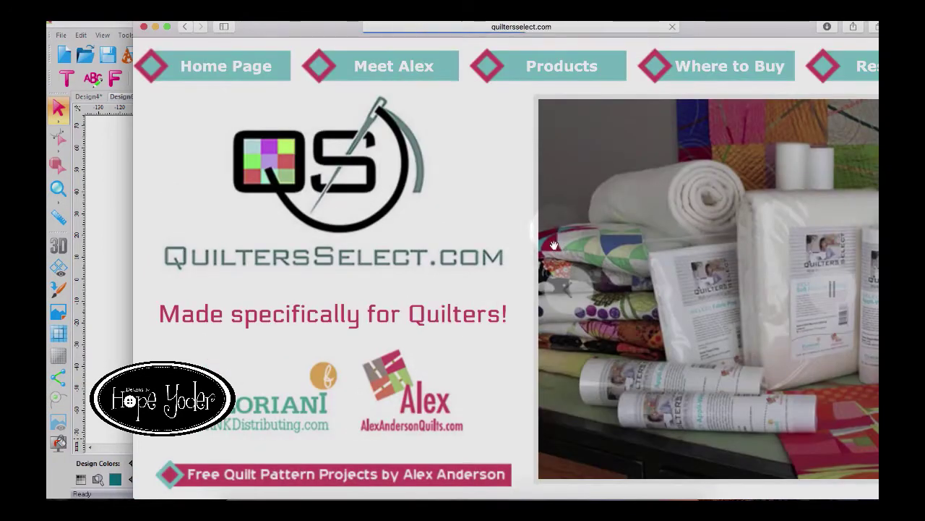
key("super+0")
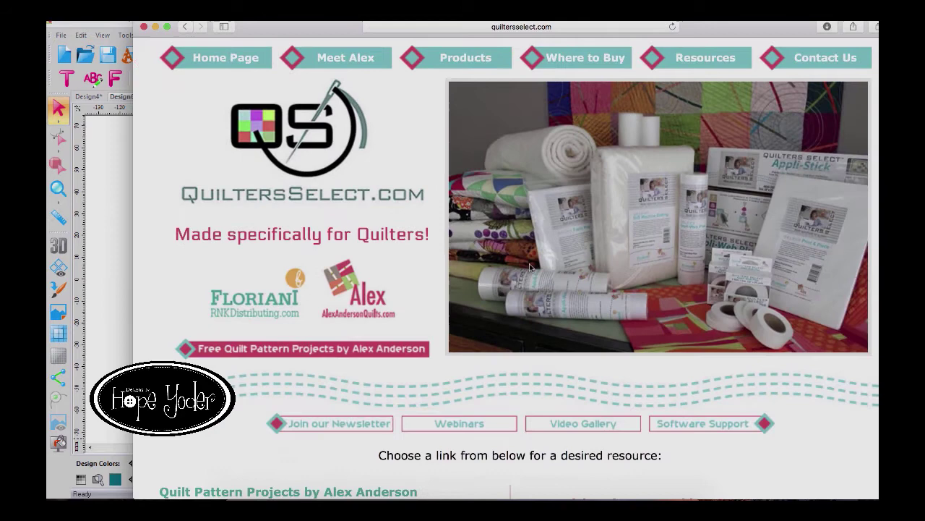
scroll(530, 267, "down", 5)
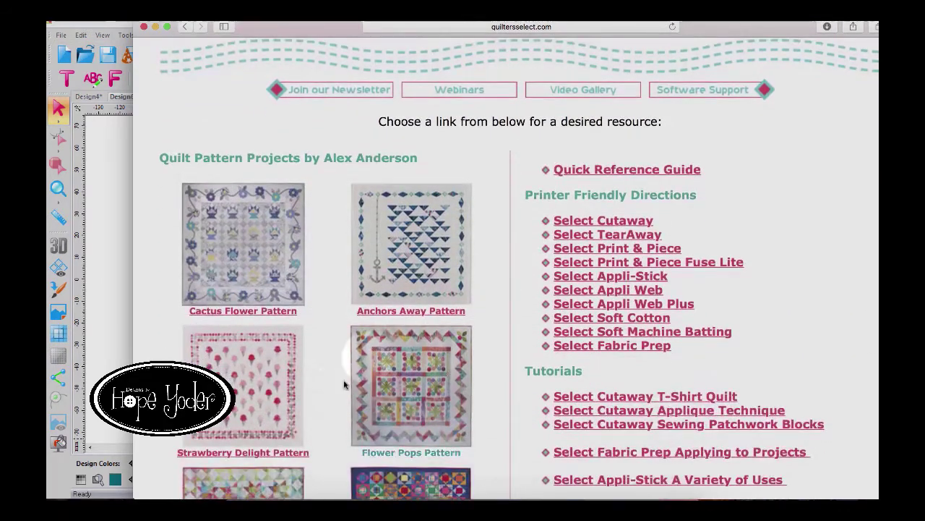
- Open the Strawberry Delight Pattern PDF and scroll to the ice cream template page
left_click(276, 451)
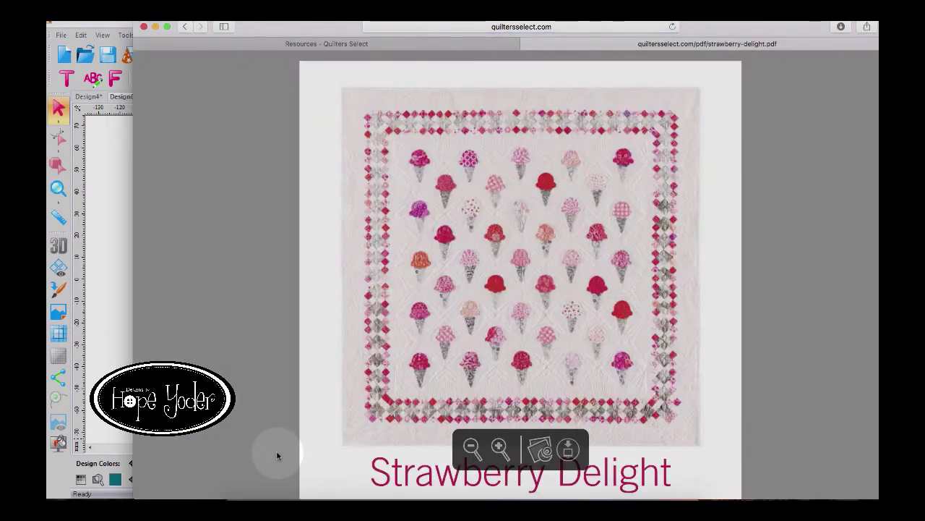
scroll(531, 353, "down", 10)
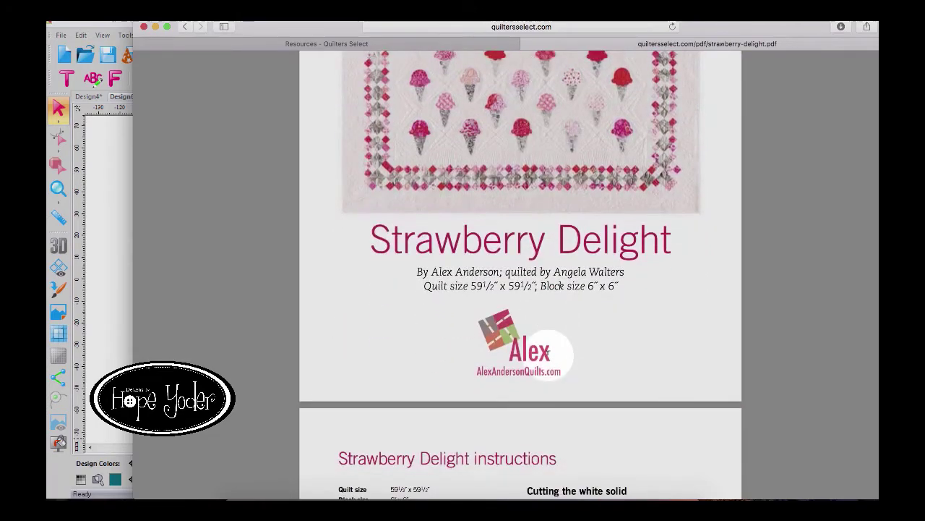
scroll(548, 353, "down", 8)
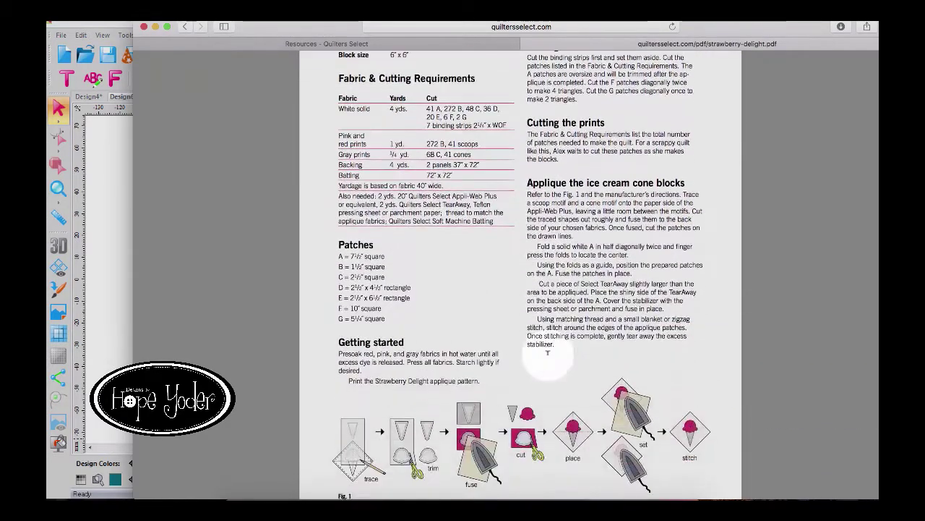
scroll(548, 353, "down", 20)
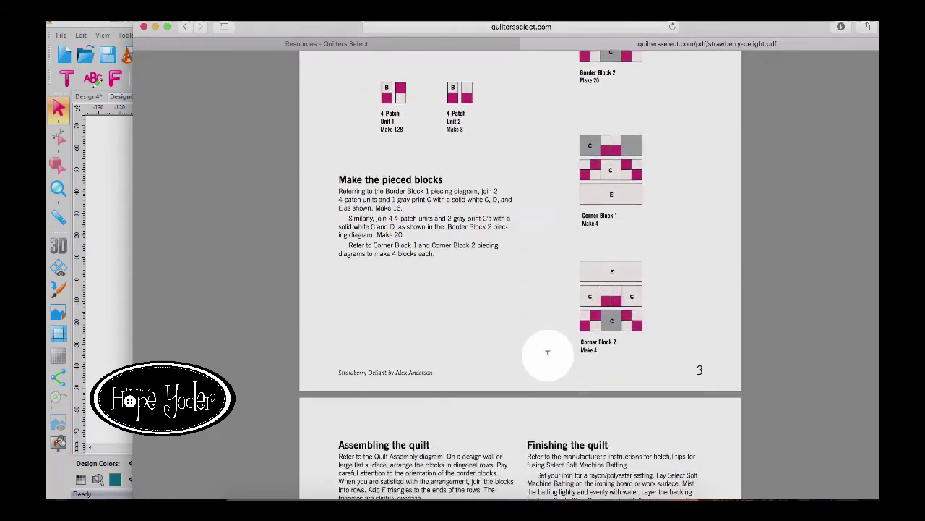
scroll(548, 350, "down", 20)
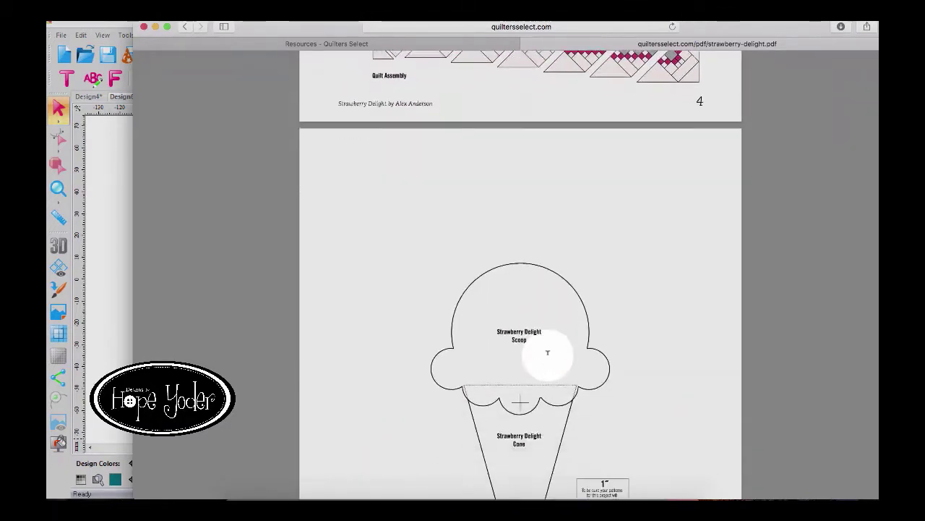
scroll(548, 353, "up", 1)
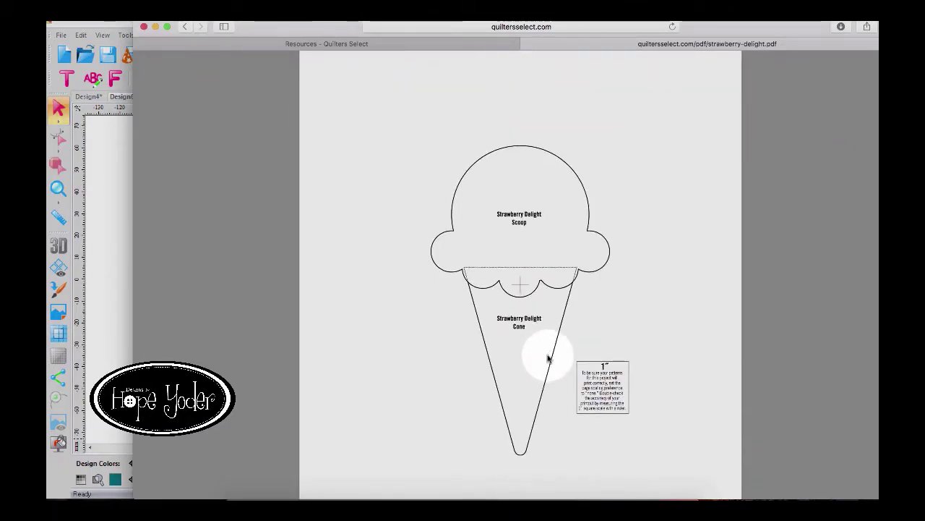
- Zoom in on the scoop and cone template and screenshot the whole page
key("super+equal")
key("super+equal")
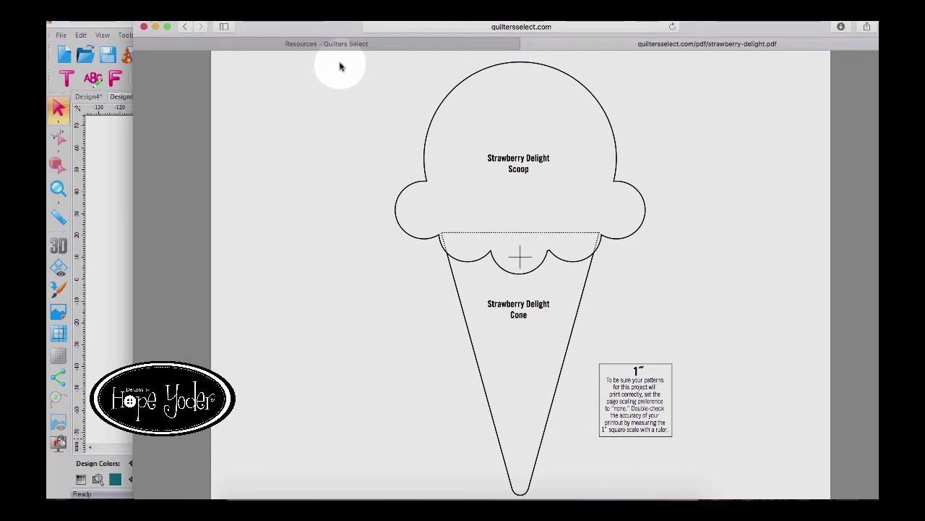
key("super+shift+4")
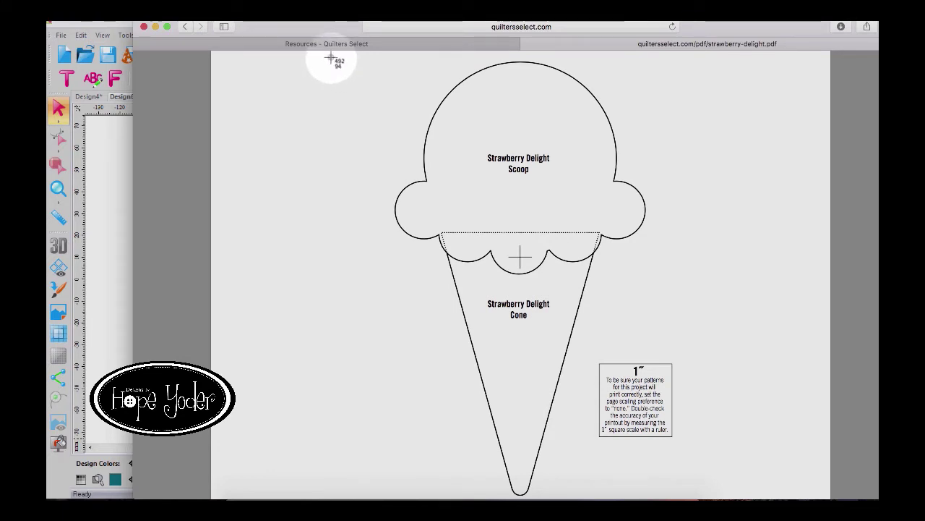
left_click_drag(331, 52, 710, 498)
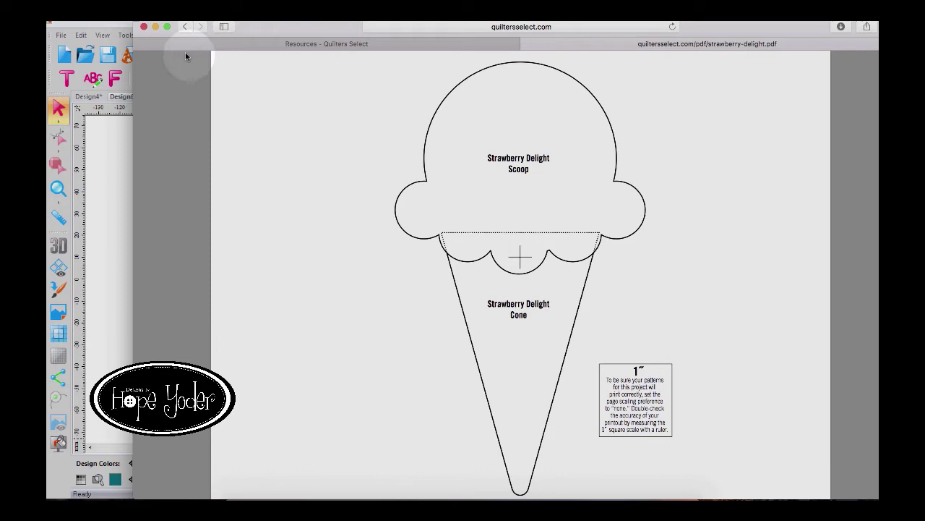
- Load the Desktop screenshot 'Screen Shot 2017-03-28 at 8.38.43 PM' into the Auto Artwork Wizard
left_click(145, 28)
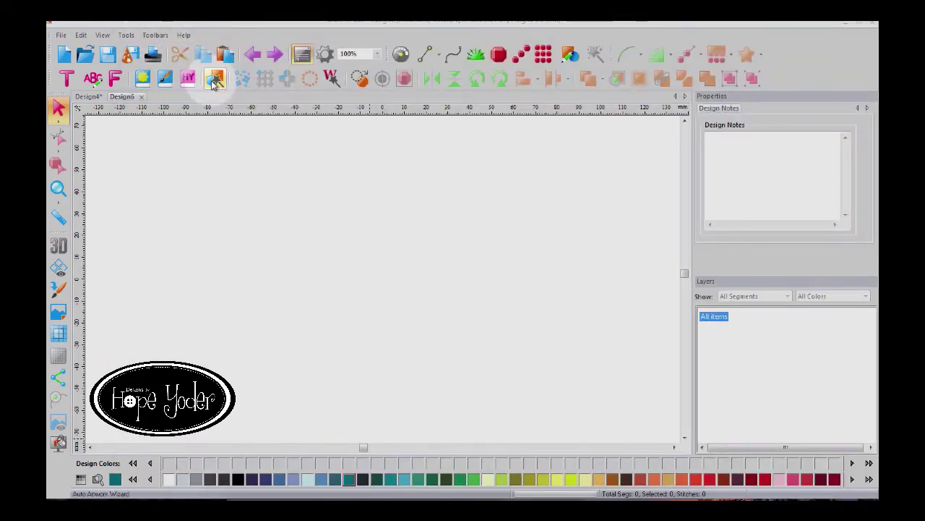
left_click(215, 80)
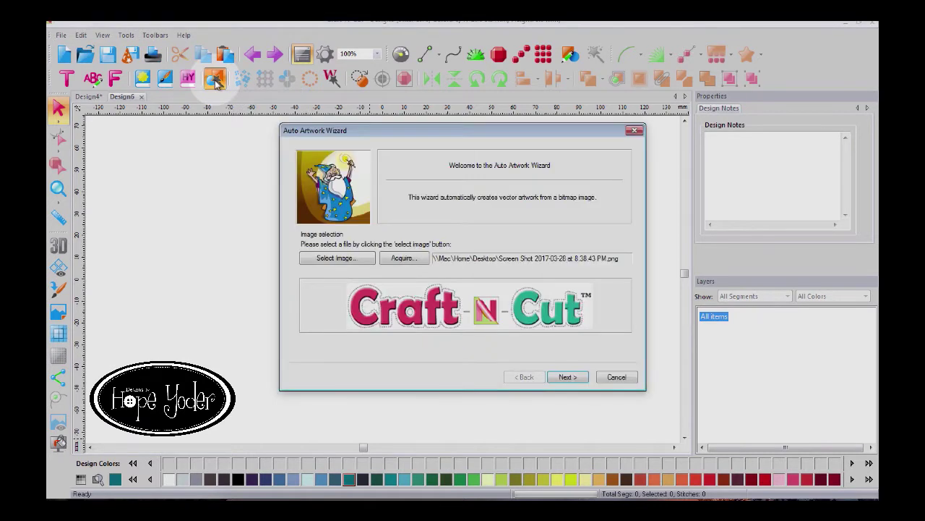
left_click(338, 259)
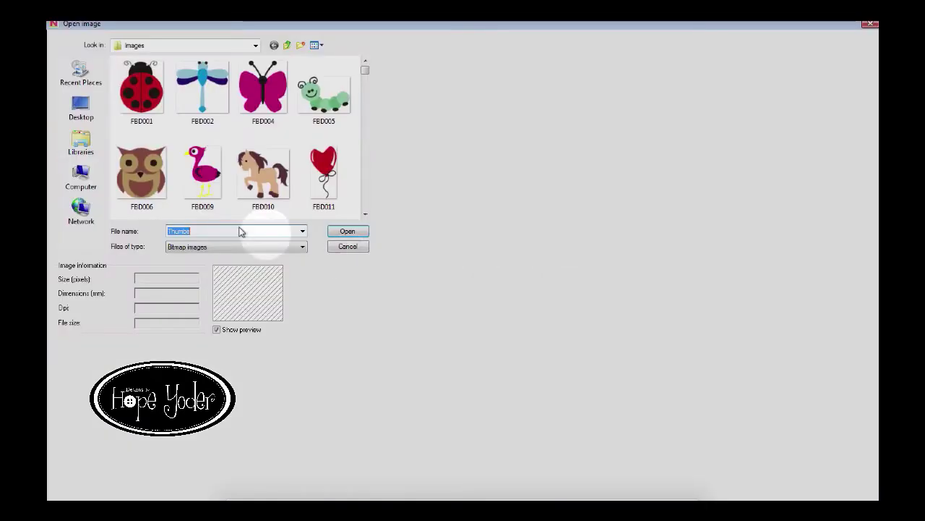
left_click(81, 108)
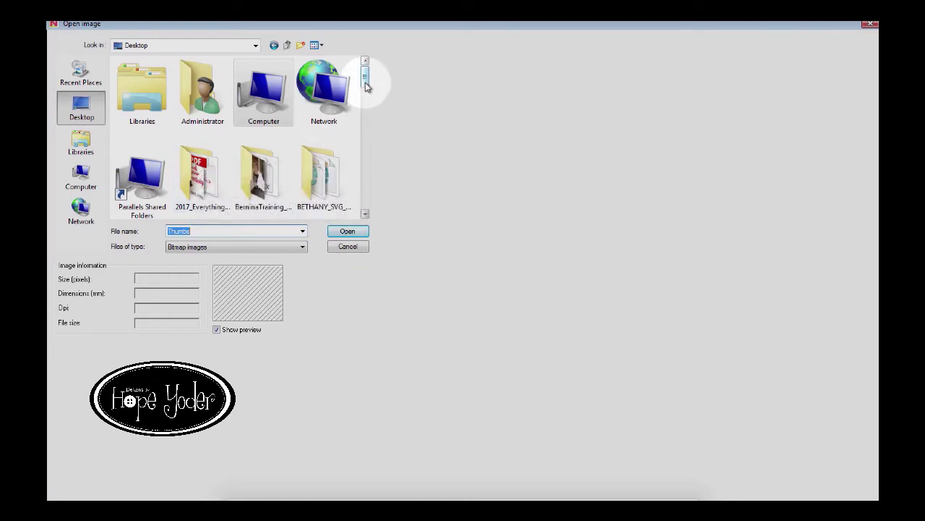
left_click_drag(365, 86, 374, 196)
left_click(206, 165)
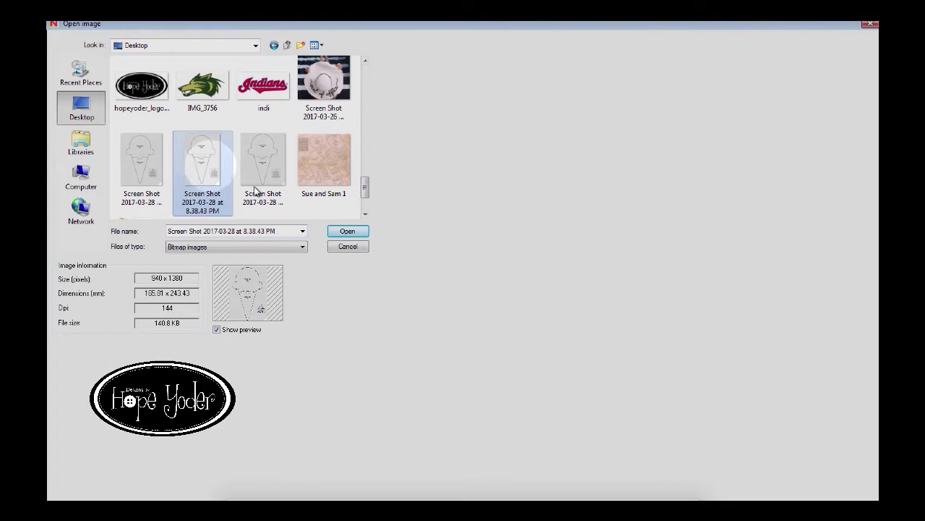
left_click(344, 232)
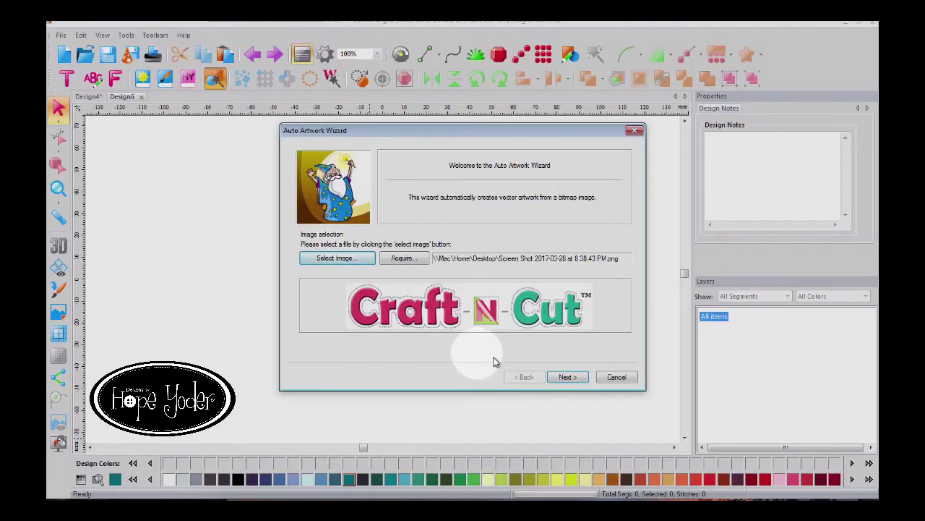
left_click(563, 378)
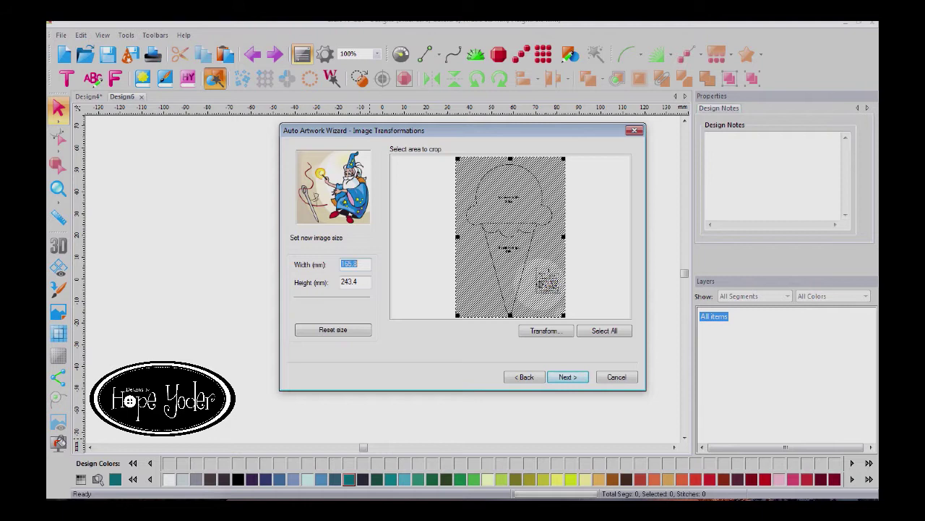
- Complete the wizard with 3 colours and tolerance 15, placing the traced outlines on Design6
left_click(569, 377)
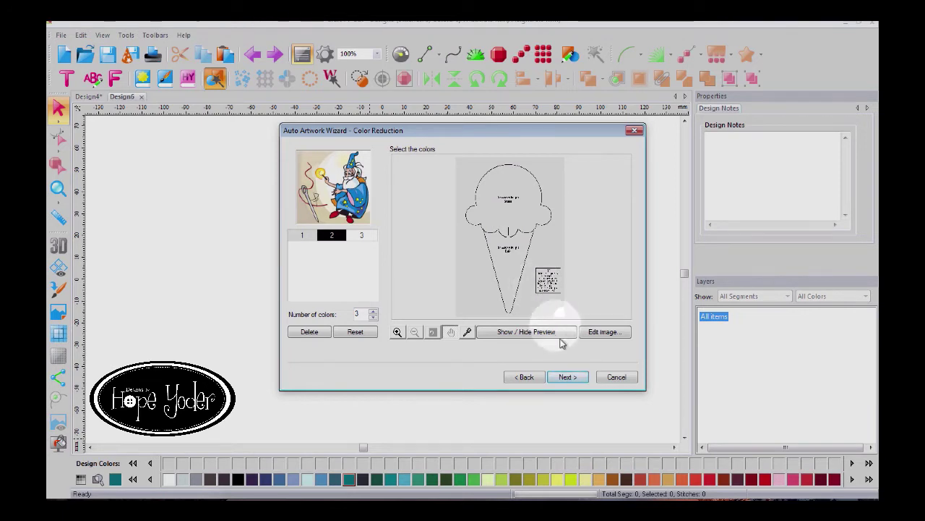
left_click(568, 378)
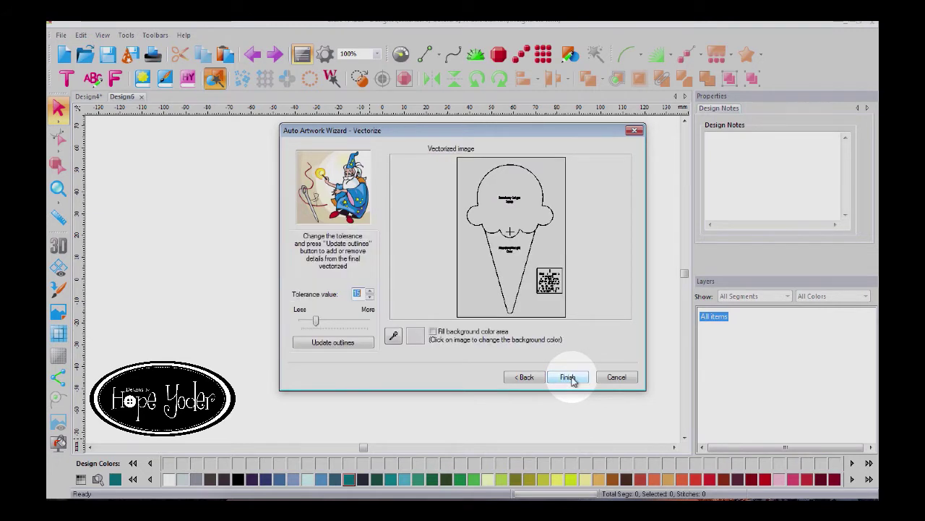
left_click(533, 375)
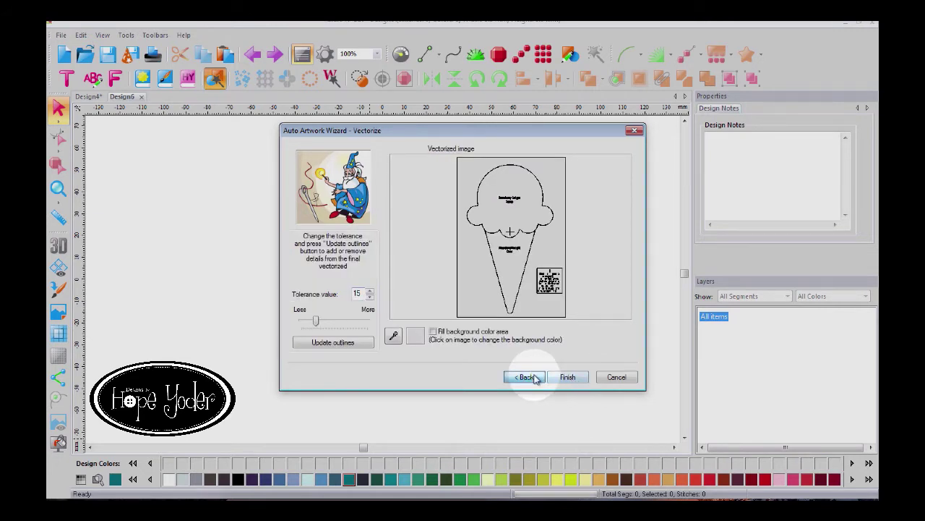
left_click(568, 376)
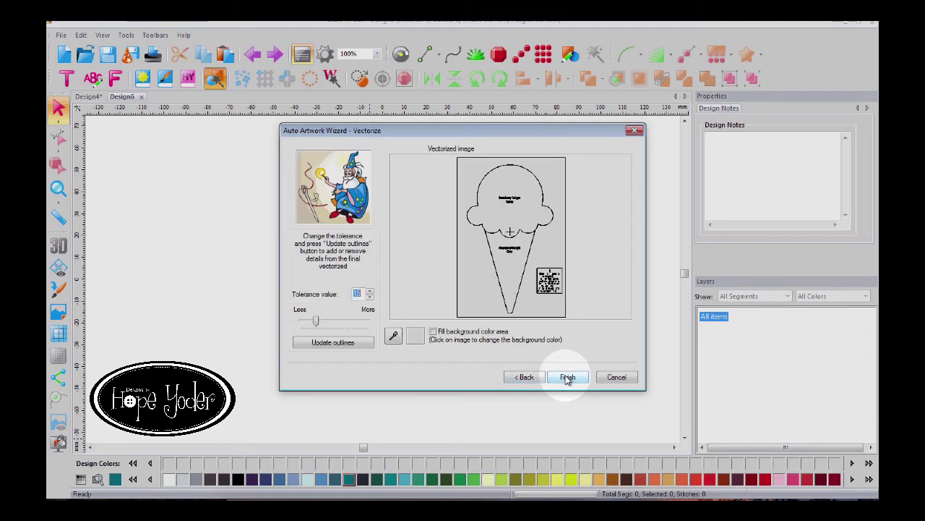
left_click(568, 377)
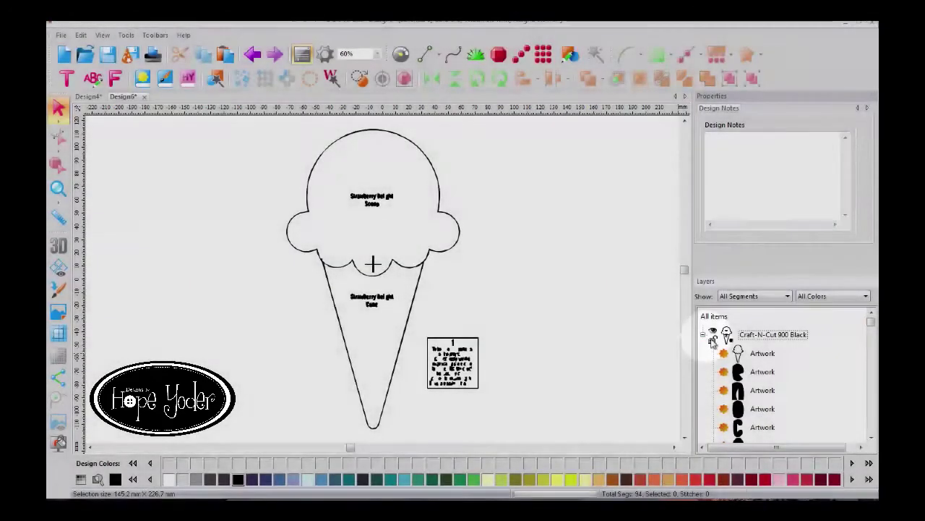
- Delete the Craft-N-Cut 900 Black label layer and Break Apart the 172 Orange ice cream artwork
left_click(744, 354)
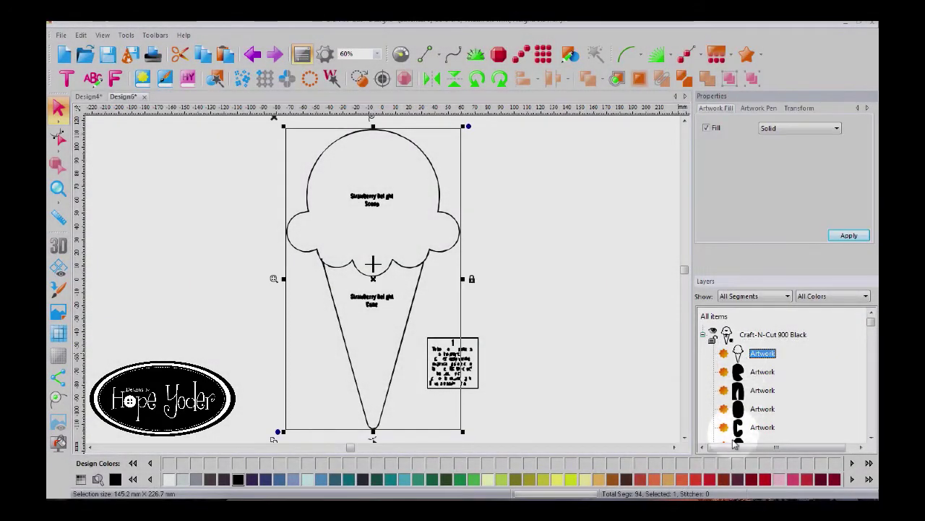
left_click(710, 479)
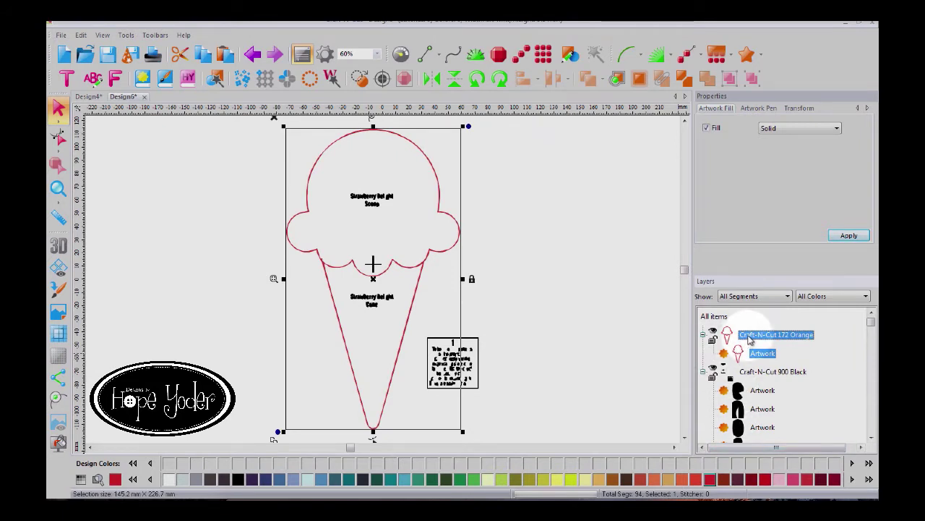
left_click(756, 373)
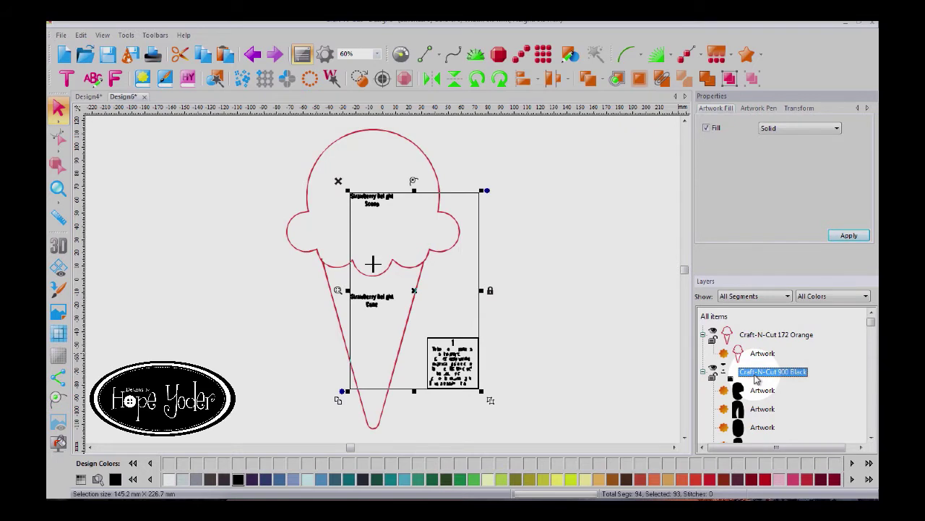
right_click(756, 378)
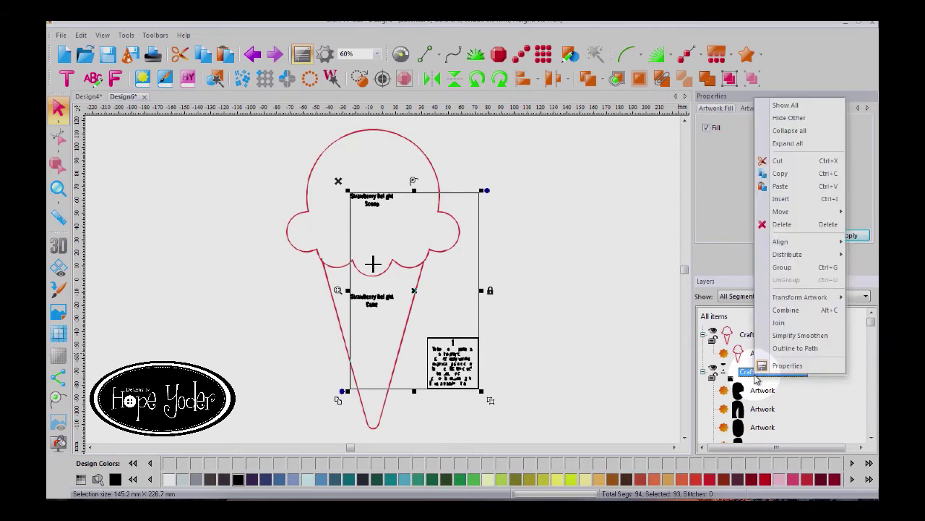
left_click(787, 228)
right_click(755, 334)
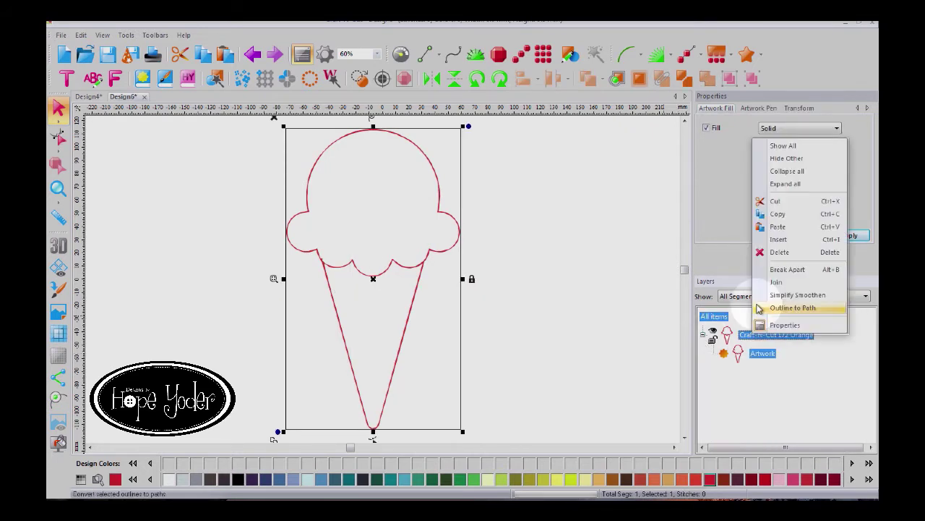
left_click(777, 269)
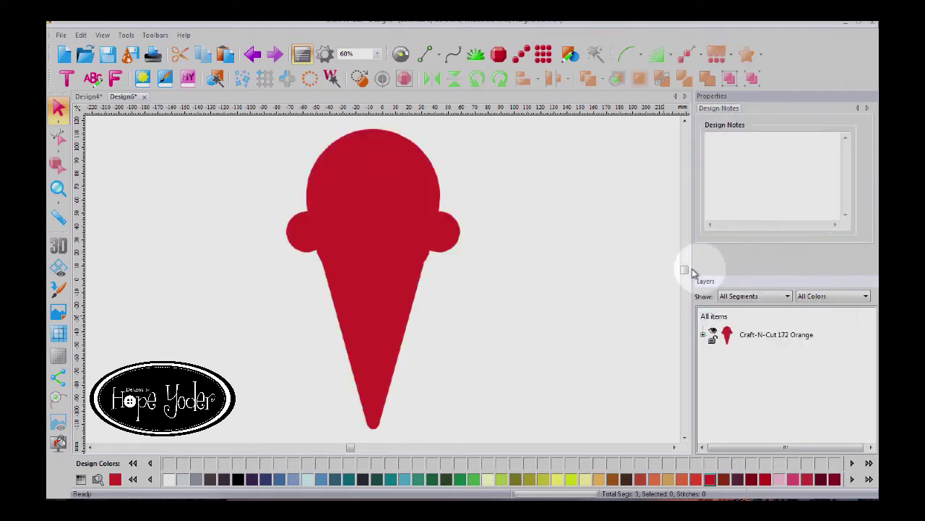
- Colour the scoop piece 151 Baby Pink and the cone piece 502 Dandelion
left_click(705, 335)
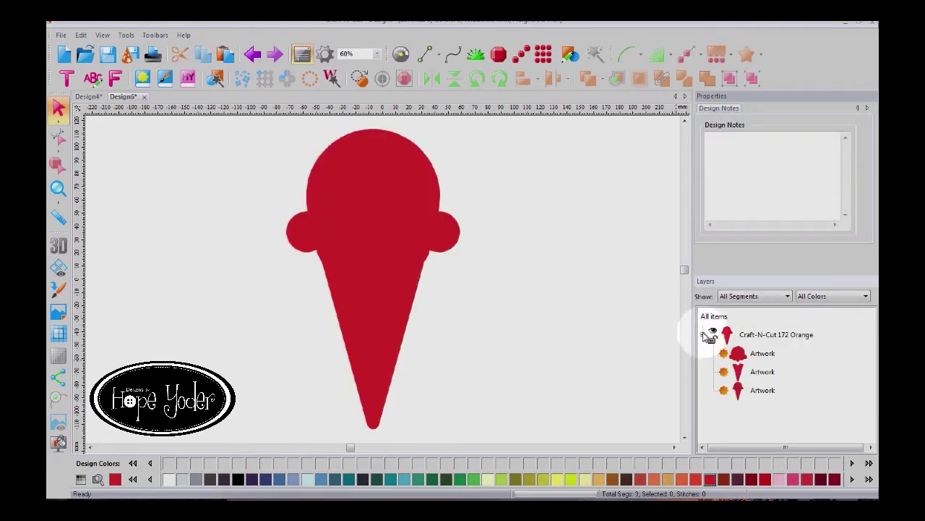
left_click(748, 356)
left_click(779, 479)
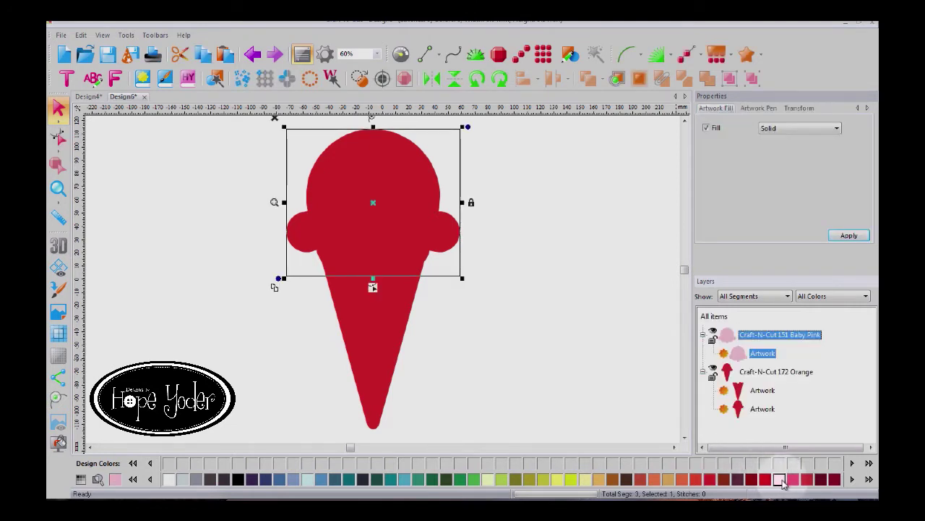
left_click(761, 390)
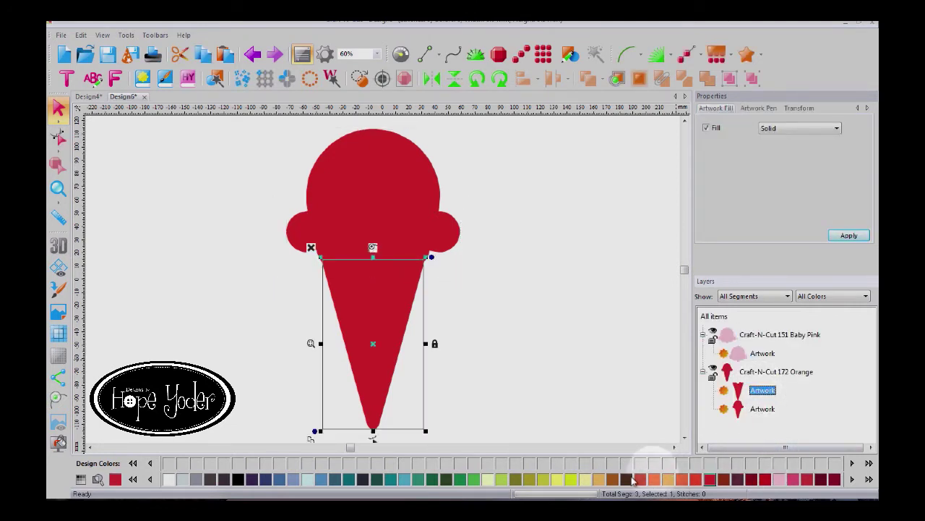
left_click(599, 480)
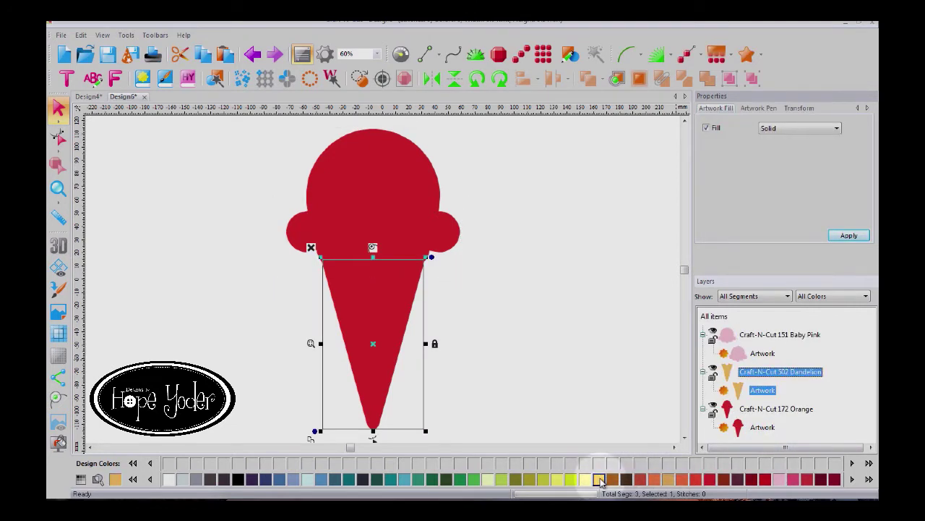
- Delete the leftover red piece and hide the Baby Pink scoop layer
left_click(770, 410)
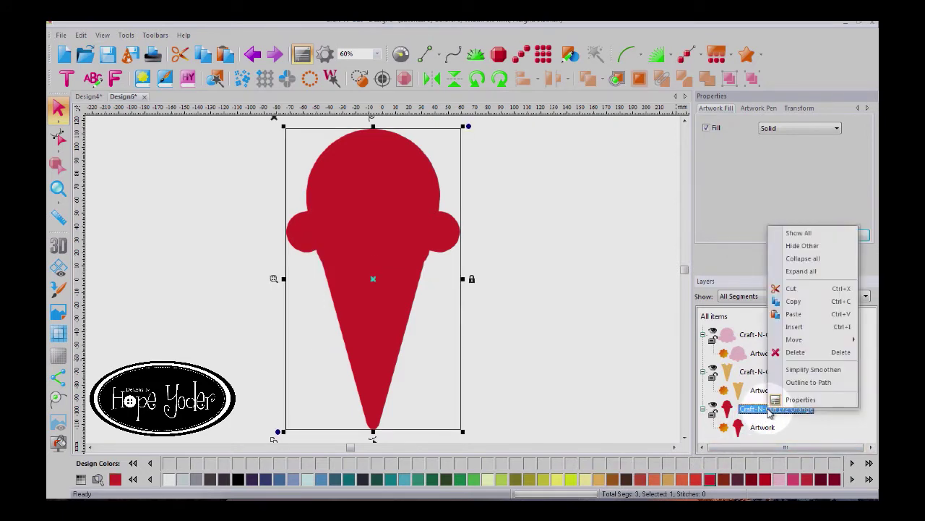
left_click(796, 352)
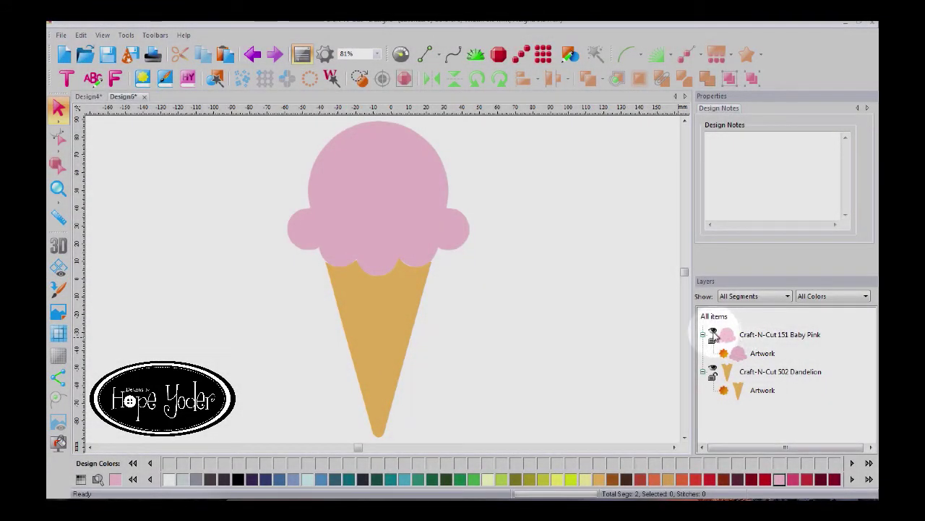
left_click(714, 333)
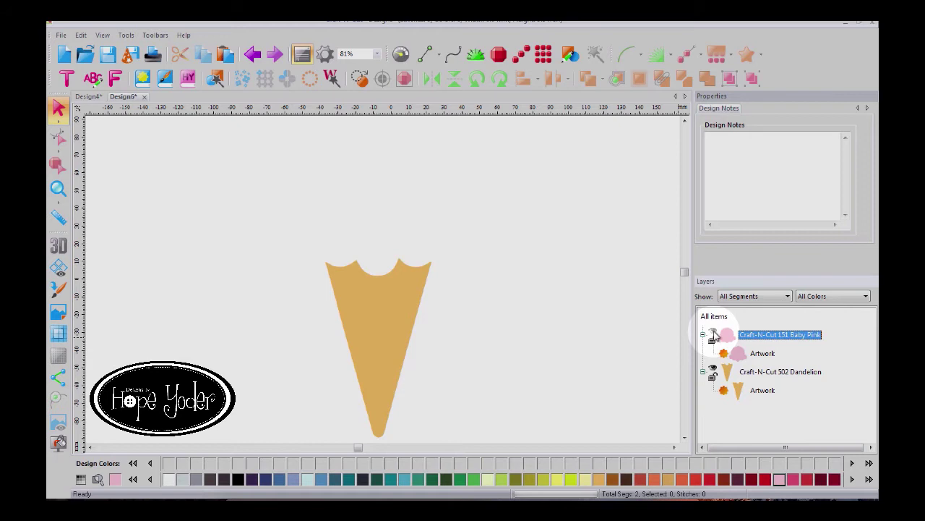
- Delete the cone's scalloped top nodes and extra top-right corner point, leaving a straight top edge
left_click(747, 371)
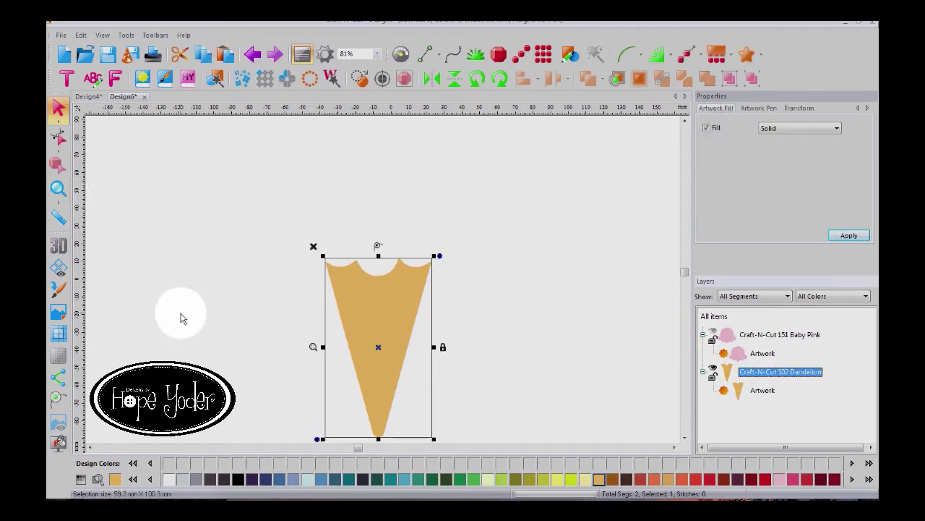
left_click(313, 348)
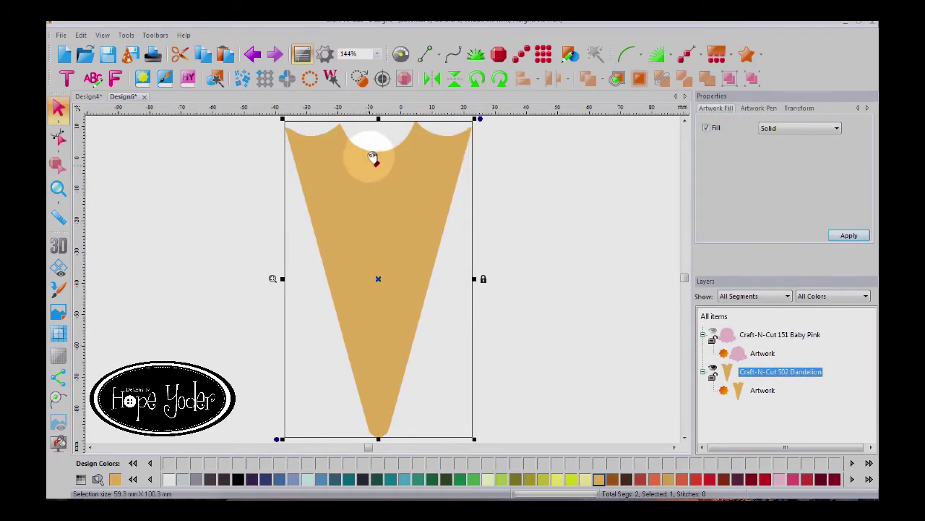
left_click(59, 139)
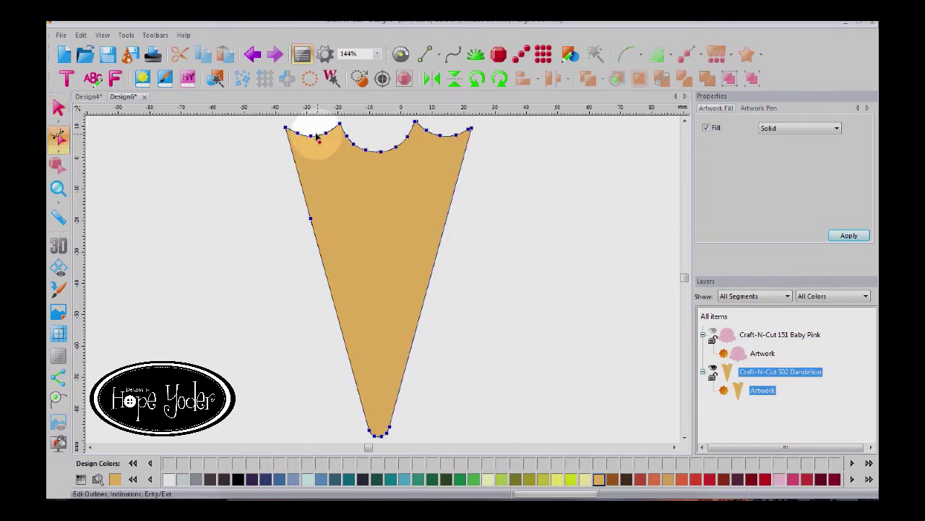
left_click_drag(295, 128, 470, 159)
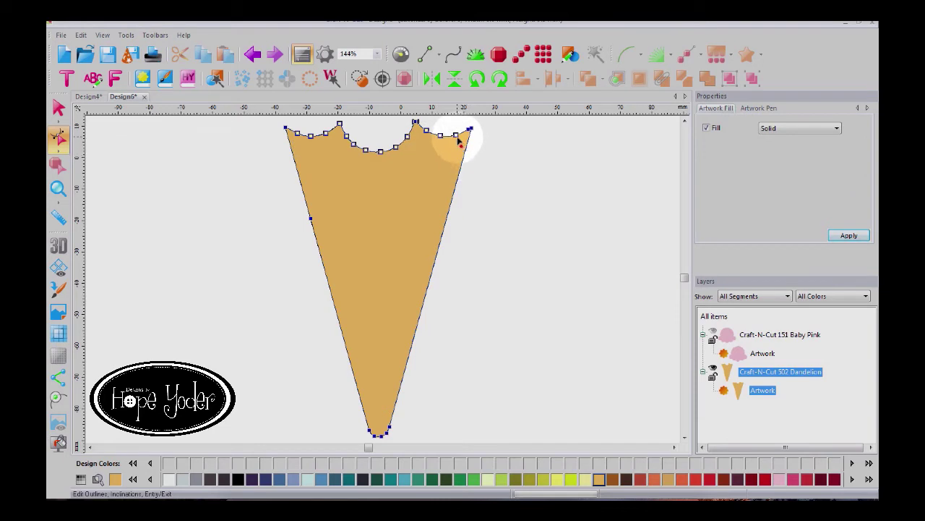
right_click(457, 139)
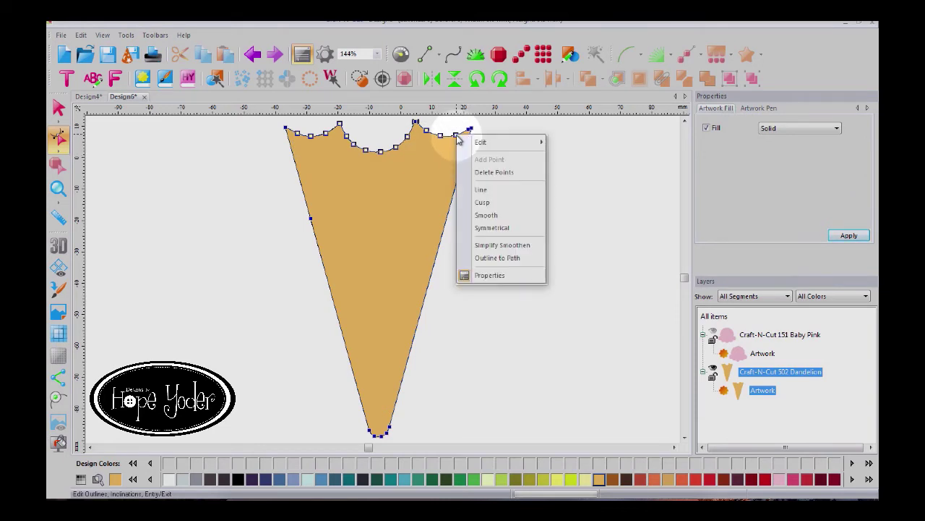
left_click(493, 175)
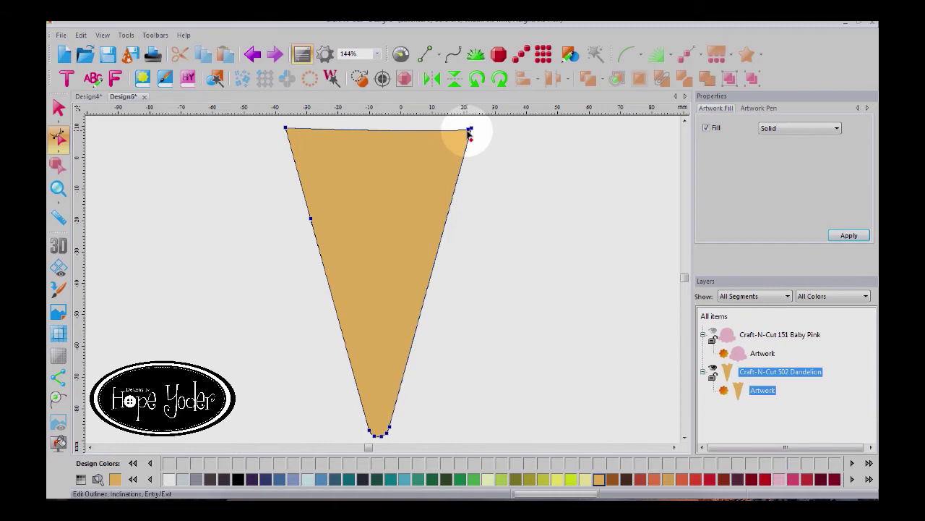
right_click(469, 131)
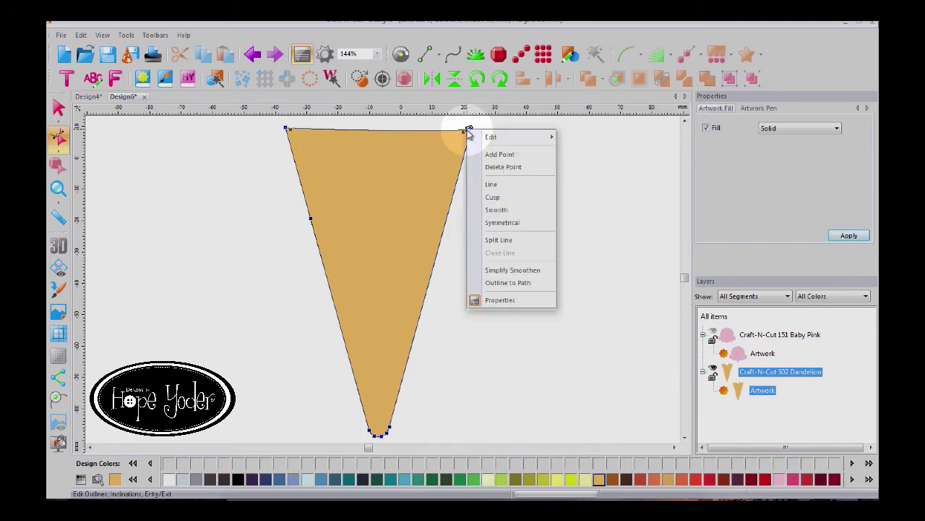
left_click(495, 170)
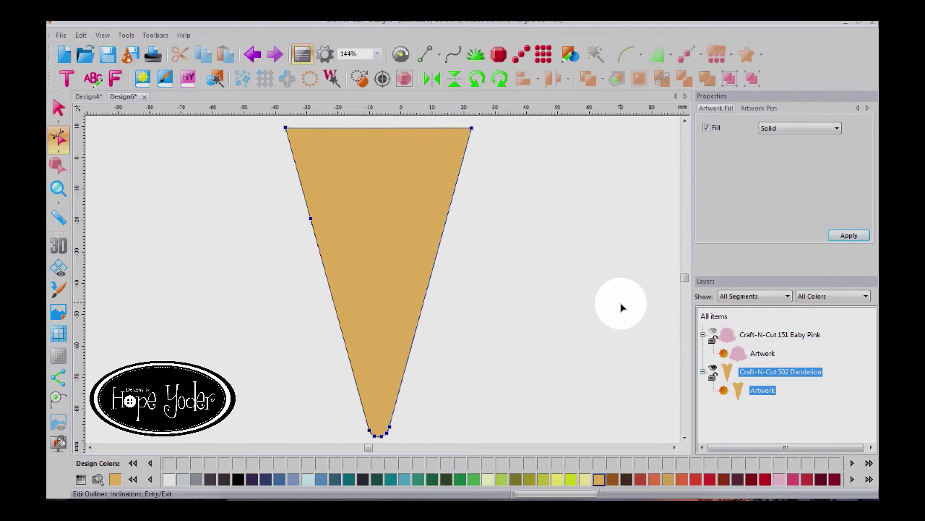
left_click(803, 372)
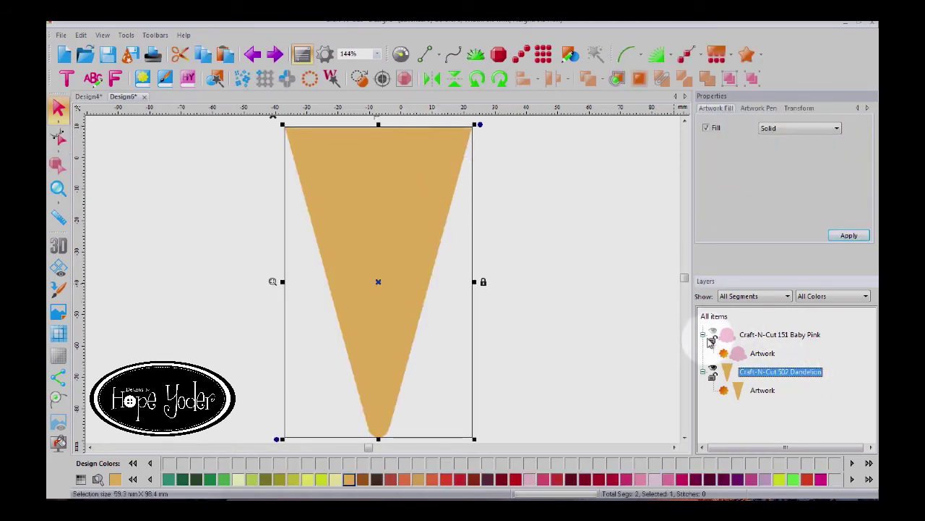
- Hide the Baby Pink scoop layer and select the Dandelion cone
left_click(759, 335)
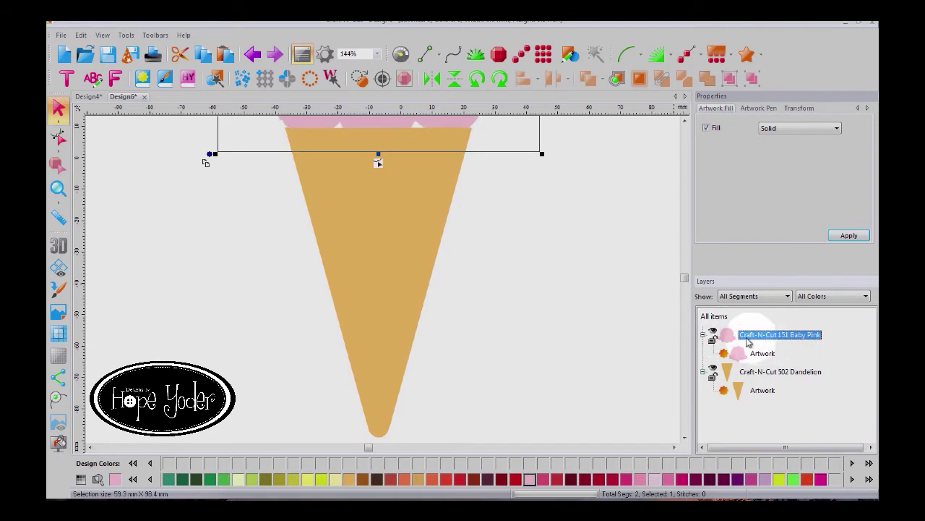
left_click(713, 334)
left_click(757, 373)
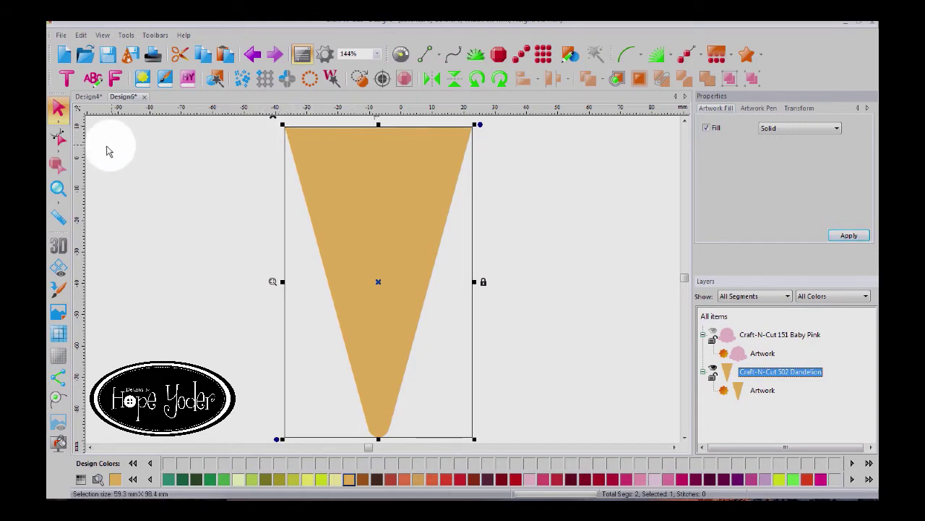
- Split the cone outline at its top-left and top-right corners, selecting the separated top strip
left_click(62, 142)
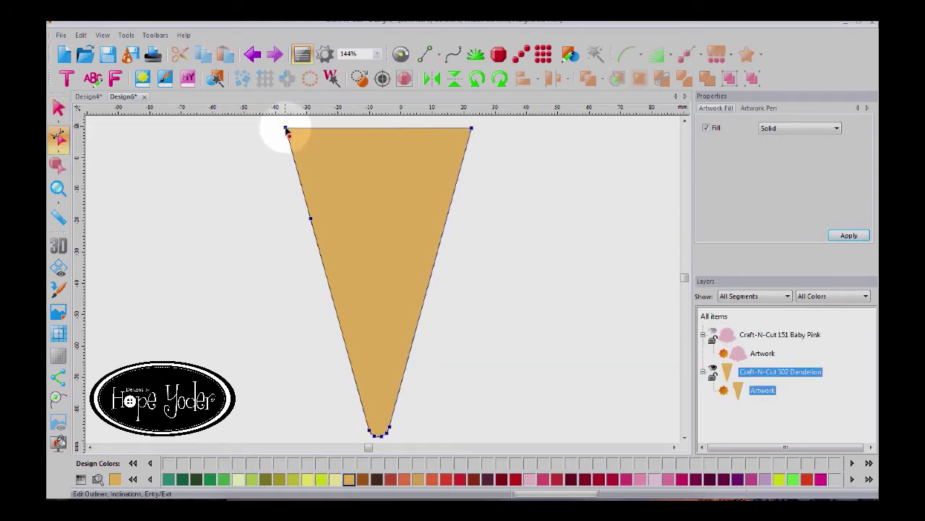
right_click(286, 130)
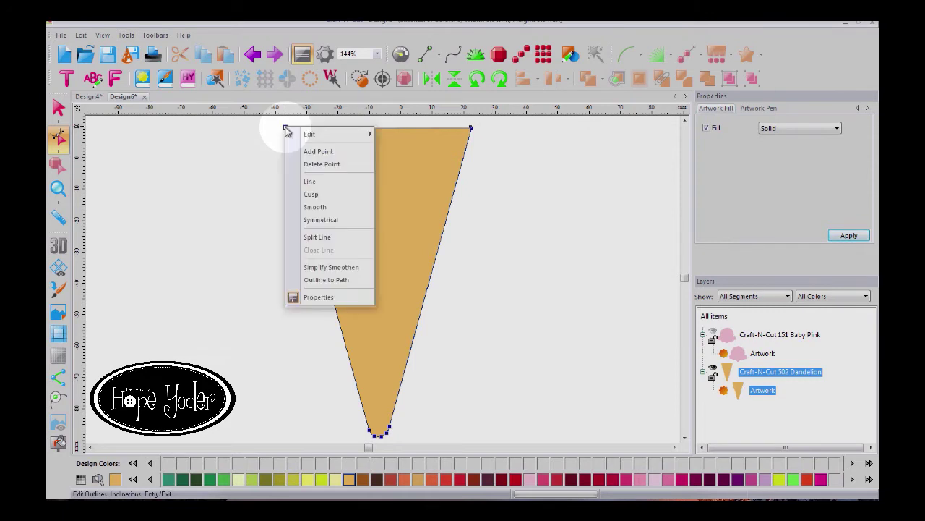
left_click(323, 238)
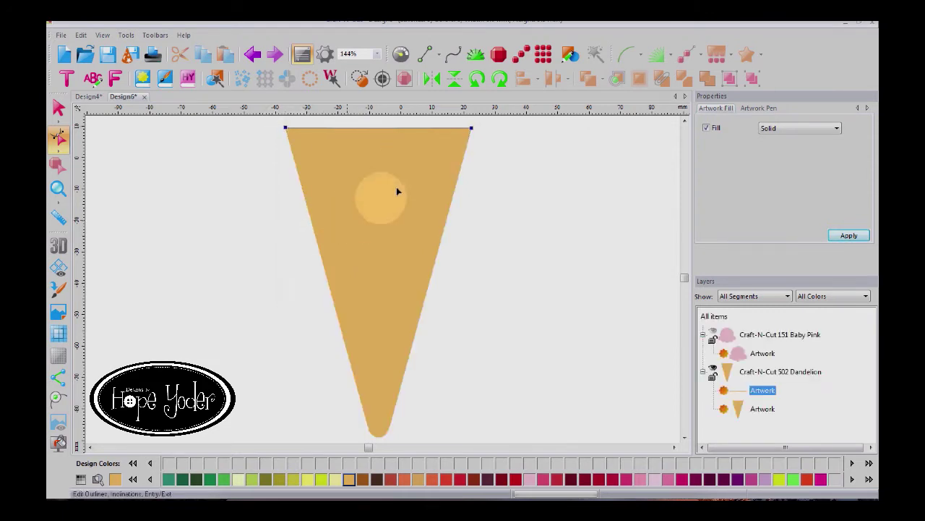
right_click(472, 132)
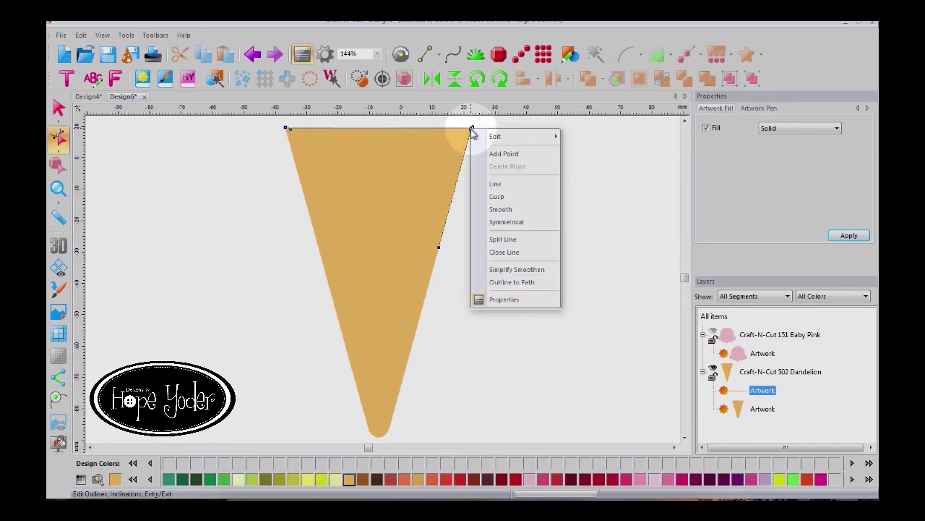
left_click(506, 238)
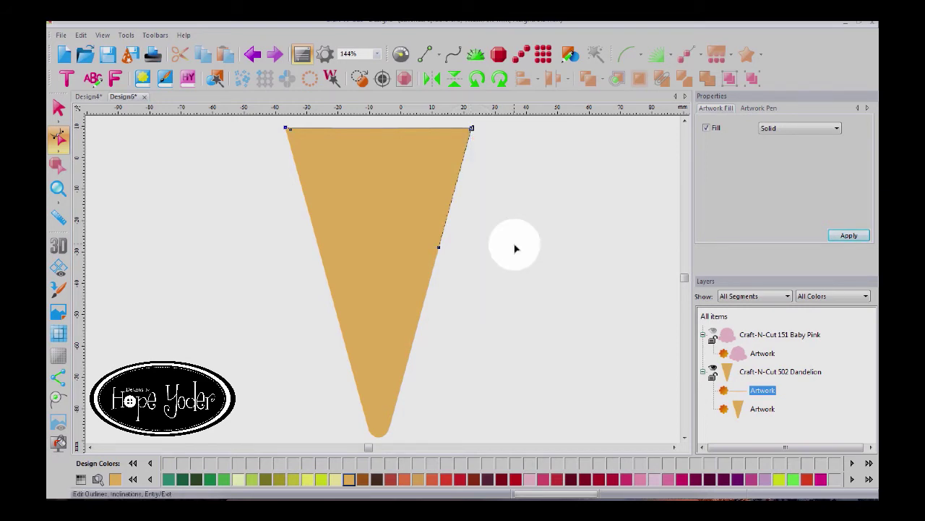
left_click(765, 391)
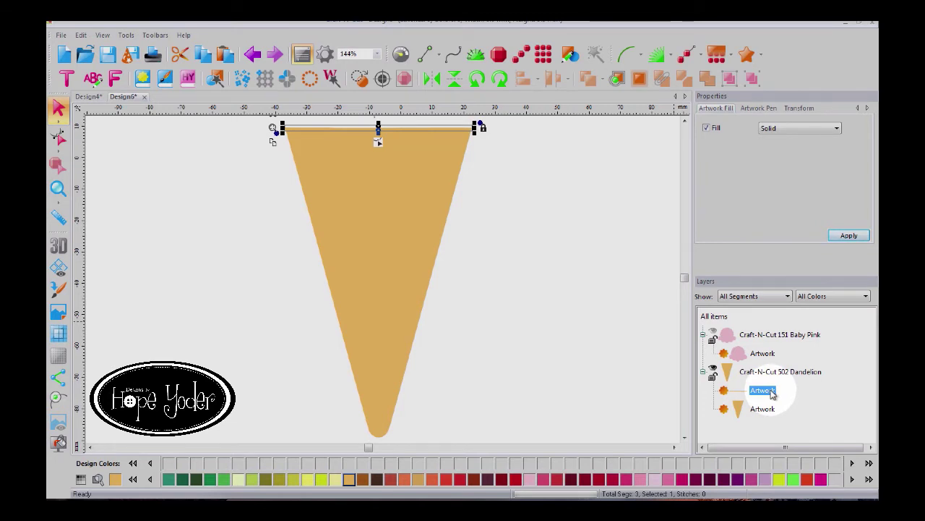
right_click(772, 392)
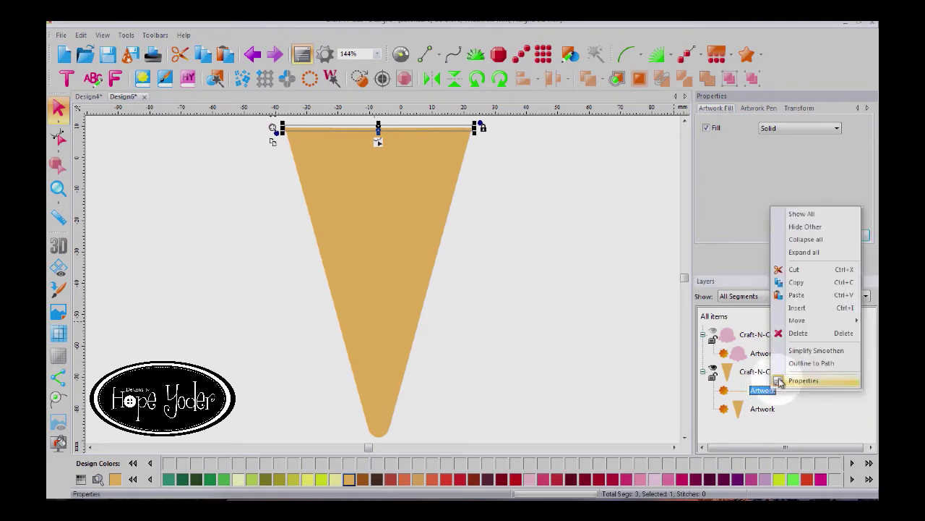
- Delete the top-edge strip and turn off the Dandelion cone's fill, leaving an open V outline
left_click(799, 333)
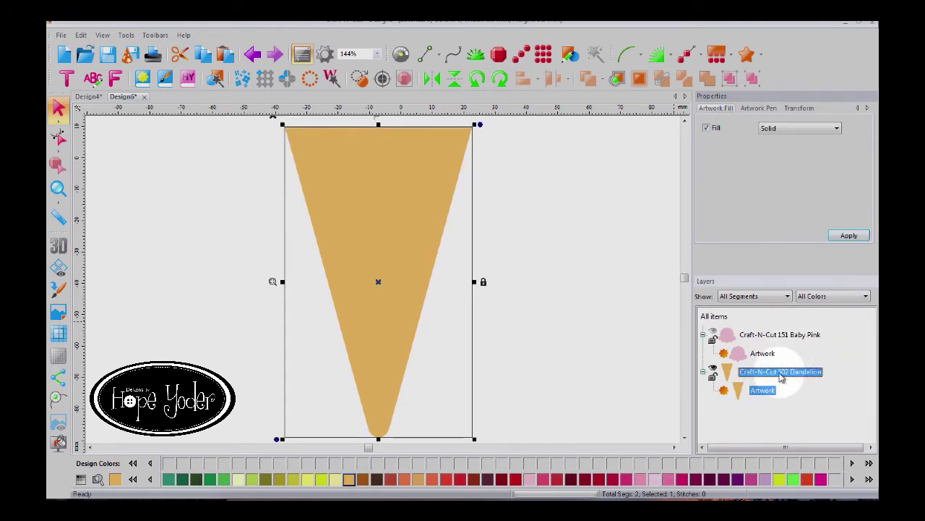
left_click(706, 127)
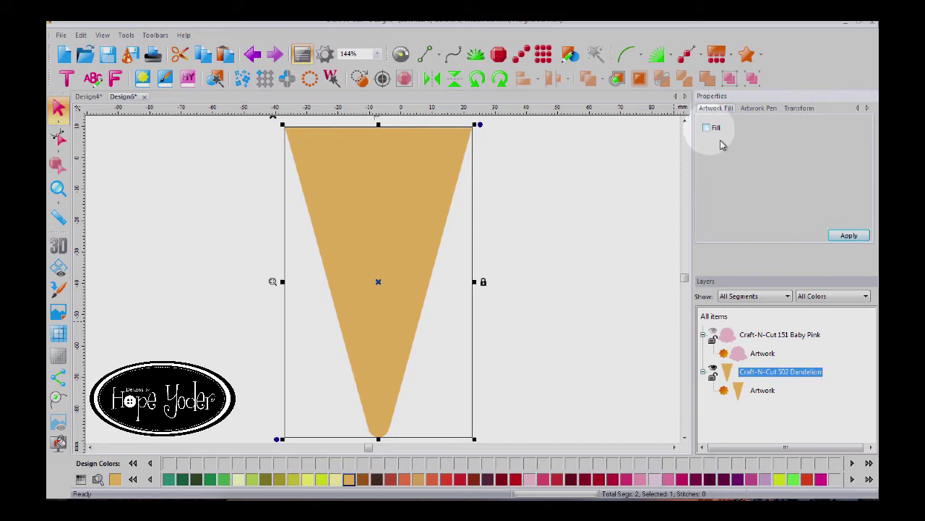
left_click(829, 238)
left_click(609, 233)
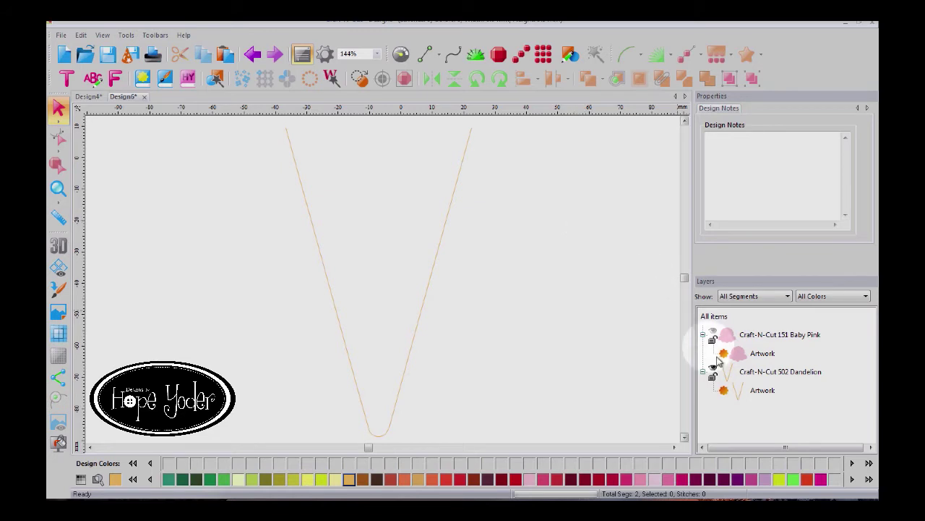
left_click(752, 376)
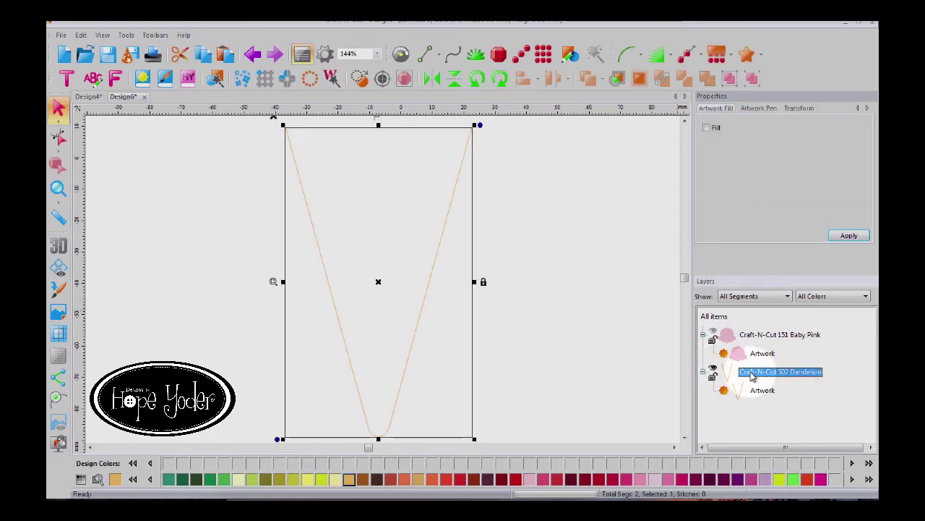
- Apply the Blanket_3_3 appliqué preset (3.0 mm width, 3.0 density) to the cone outline and inspect the stitches
left_click(671, 57)
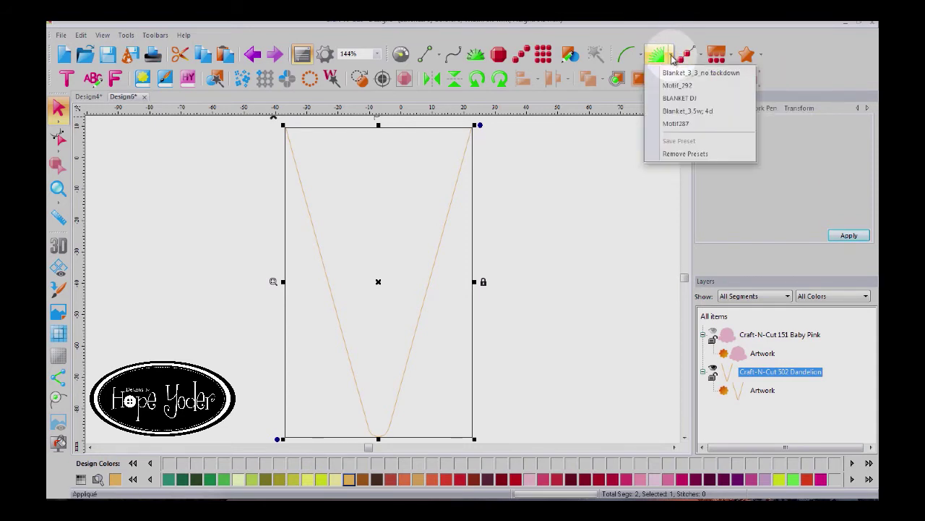
left_click(669, 73)
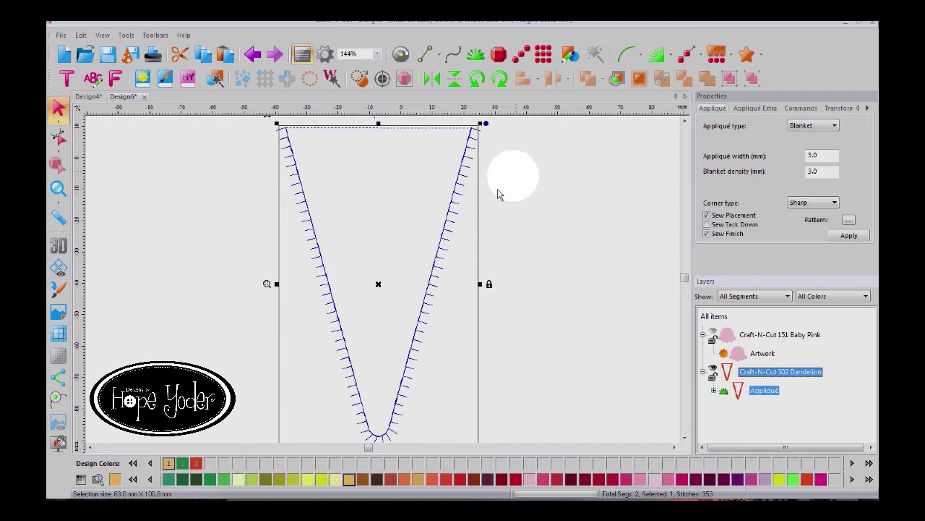
left_click(58, 188)
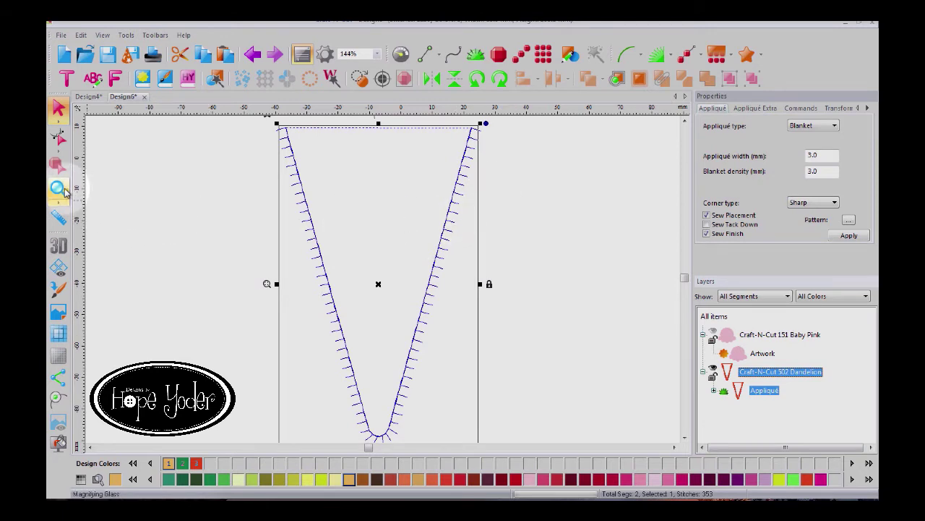
left_click_drag(267, 188, 381, 290)
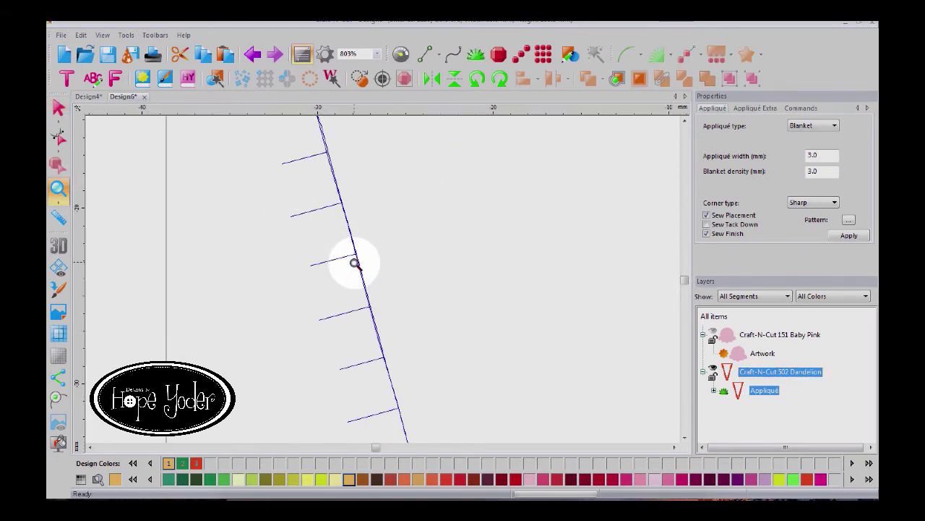
double_click(61, 188)
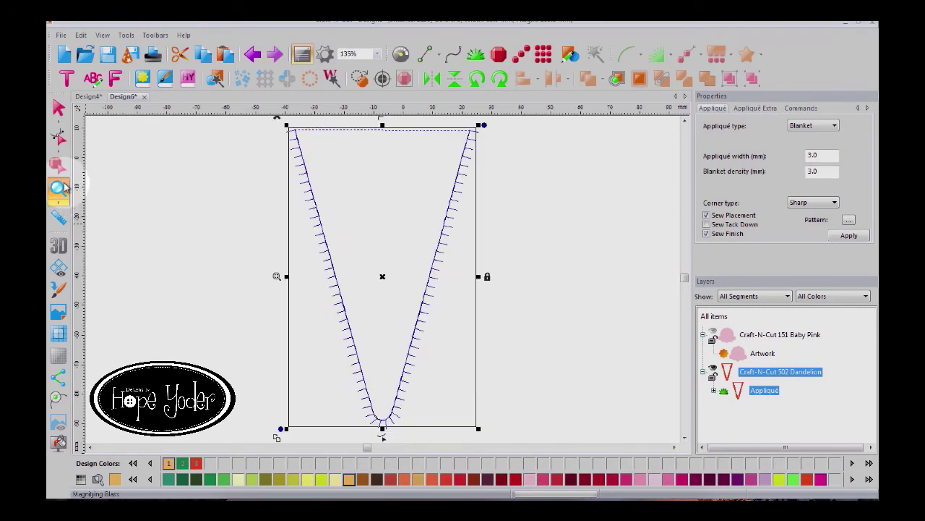
left_click(771, 373)
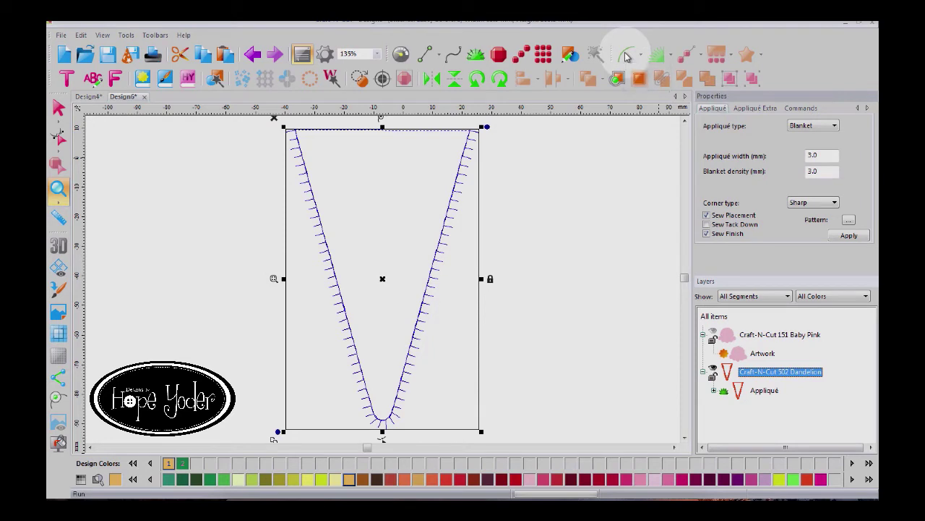
- Try a plain run stitch on the cone edge, then reapply the Blanket_3_3 3.0 mm appliqué preset
left_click(626, 55)
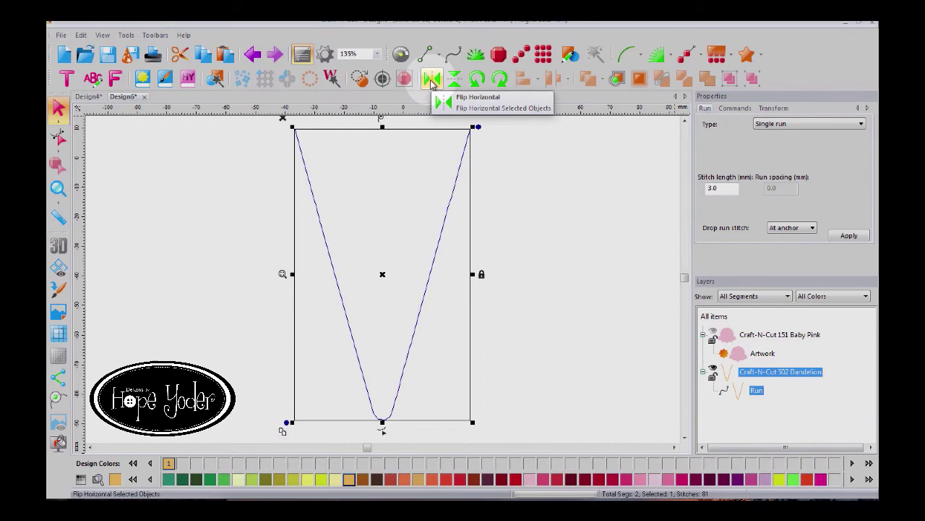
left_click(673, 60)
left_click(678, 59)
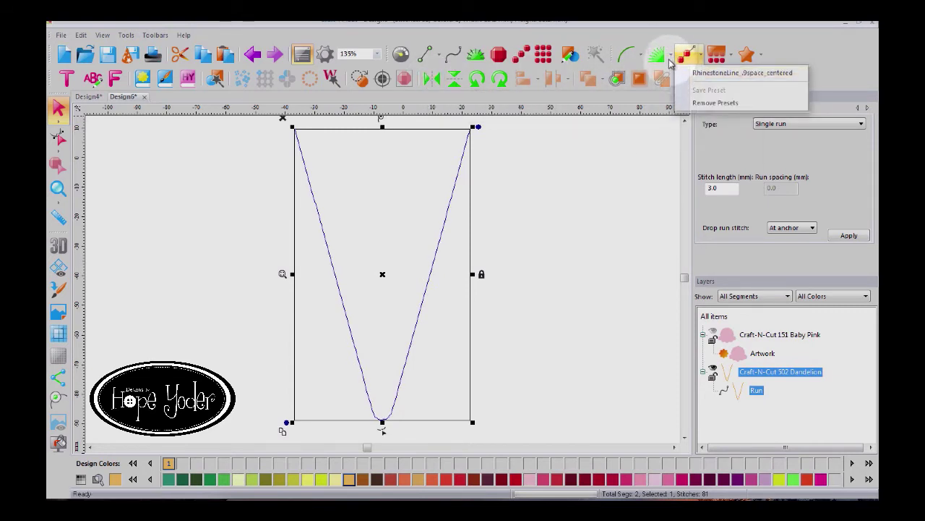
left_click(671, 57)
left_click(670, 57)
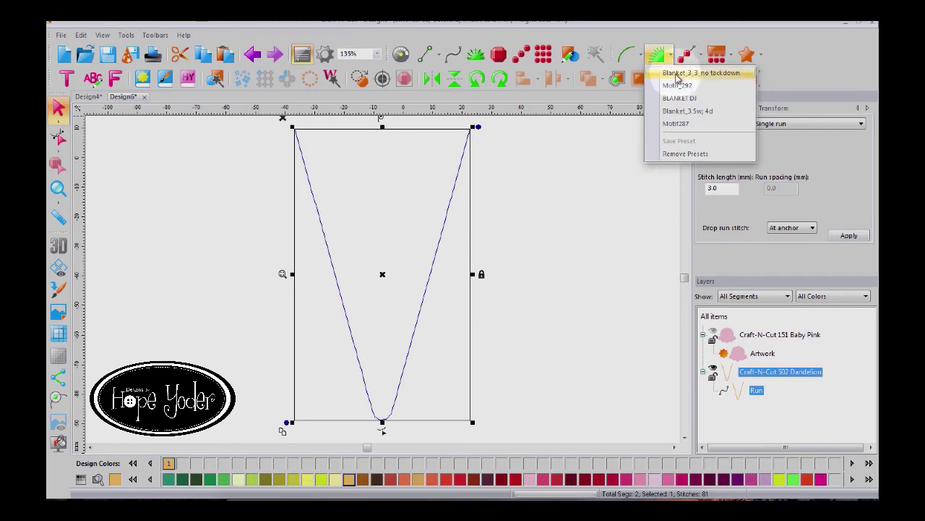
left_click(684, 69)
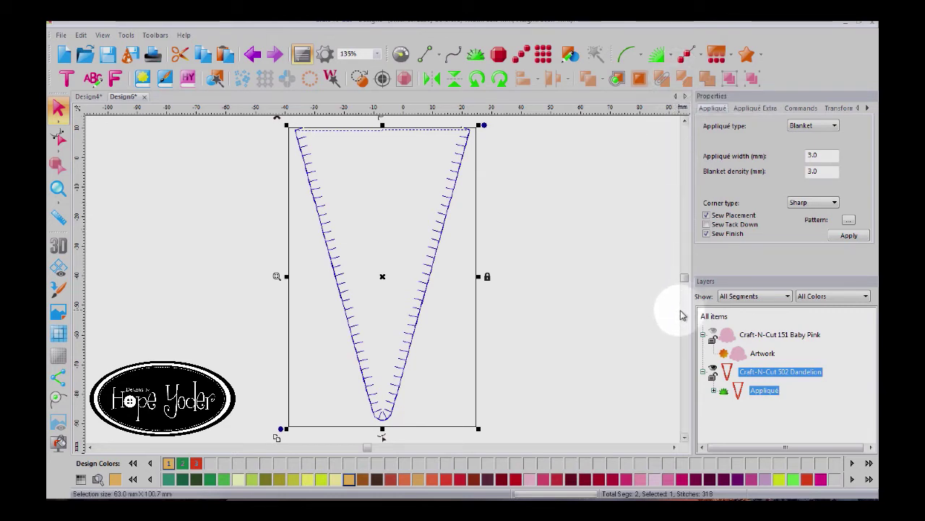
- Nudge the Baby Pink scoop down onto the cone top and zoom in to check the overlap
left_click(716, 335)
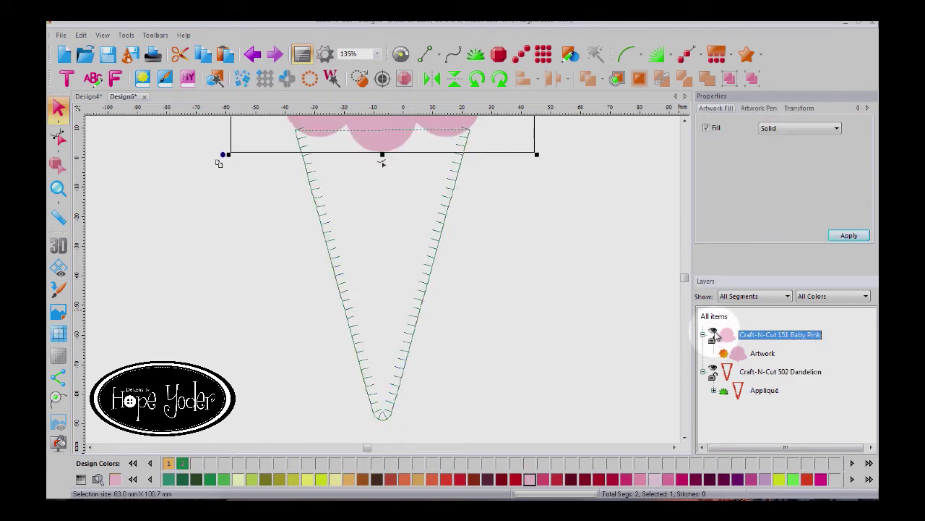
left_click(60, 189)
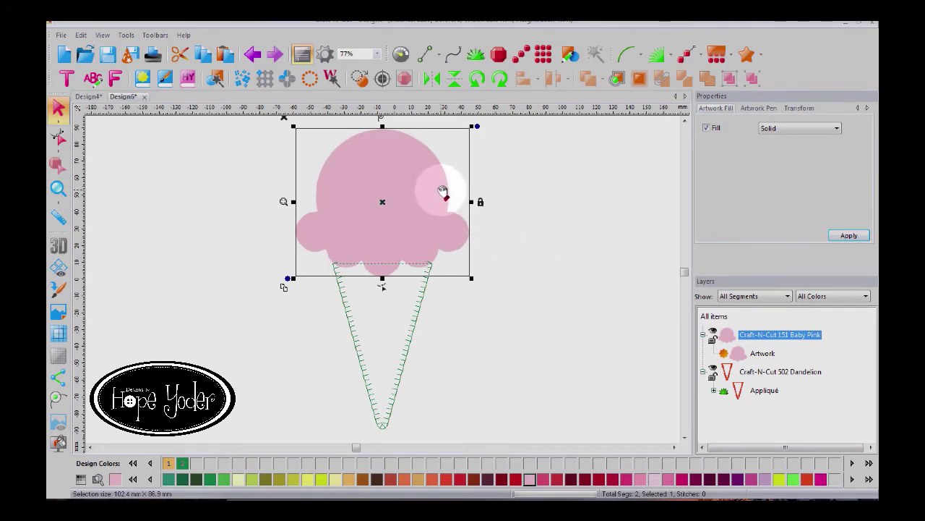
left_click_drag(439, 190, 438, 196)
left_click(59, 188)
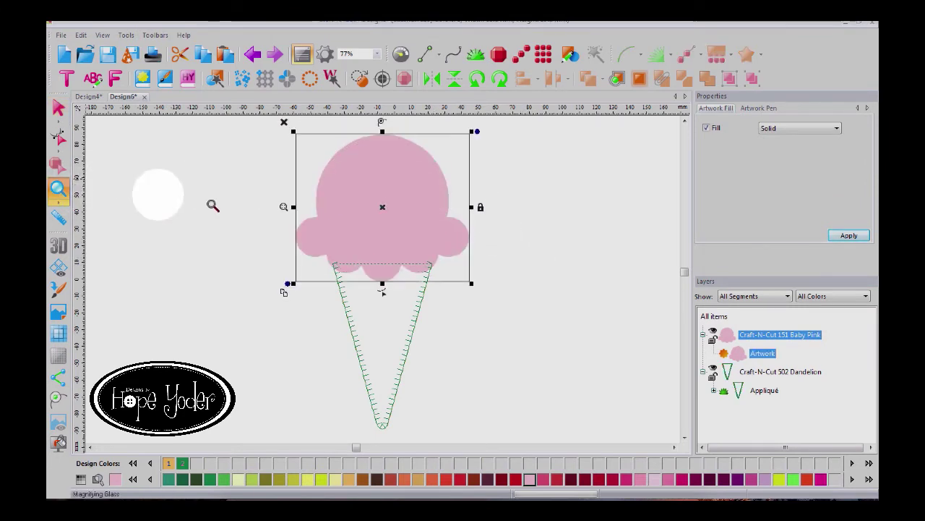
left_click_drag(282, 222, 509, 296)
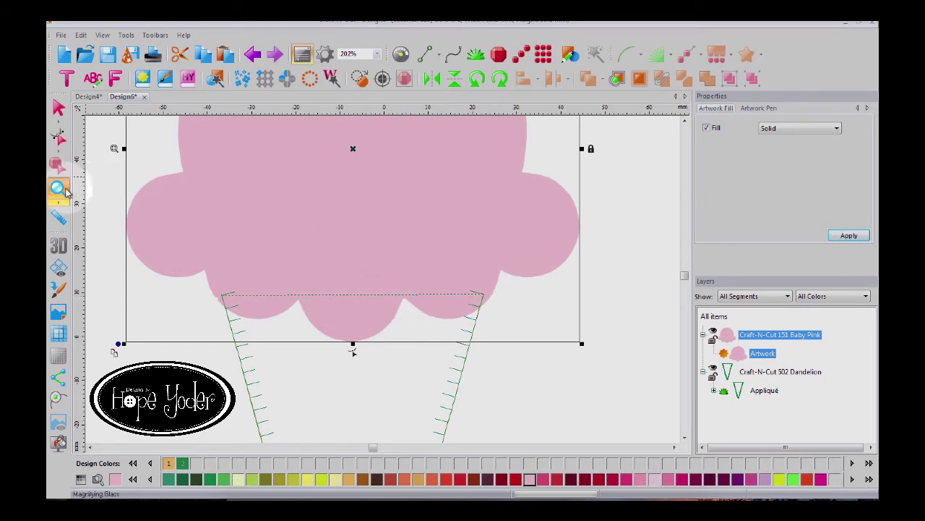
left_click(58, 107)
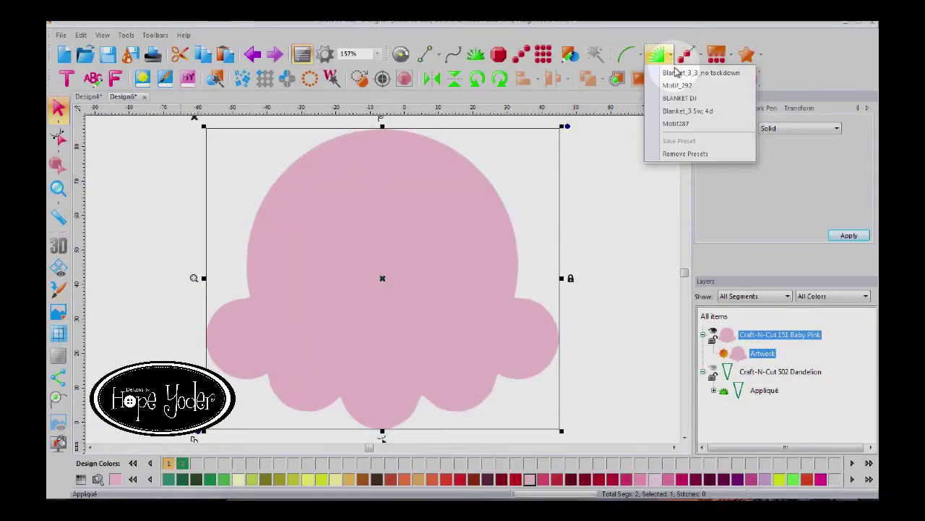
- Apply the blanket appliqué preset to the scoop, then clear the selection
left_click(676, 73)
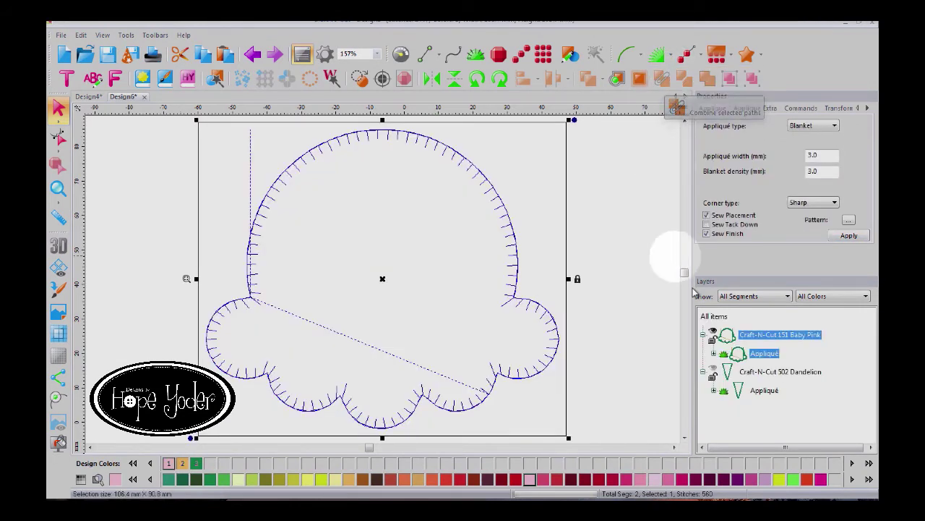
left_click(731, 371)
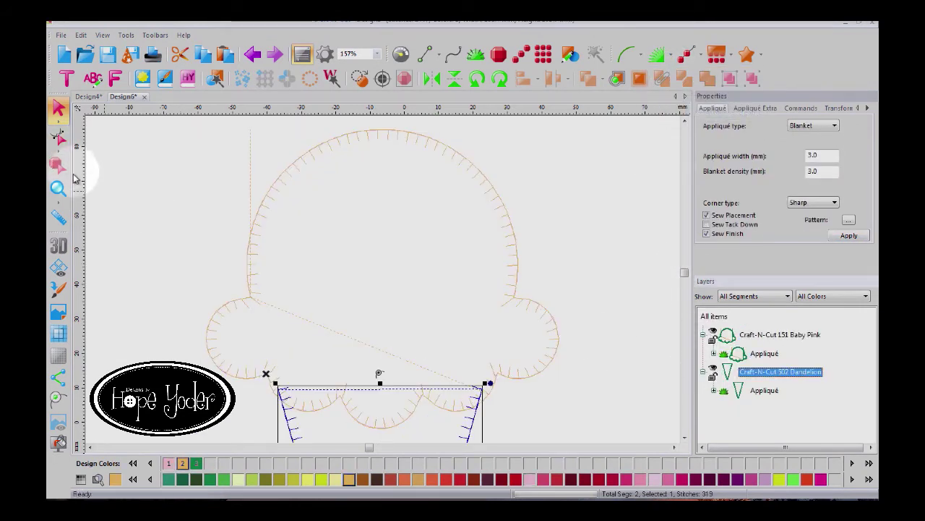
left_click(715, 316)
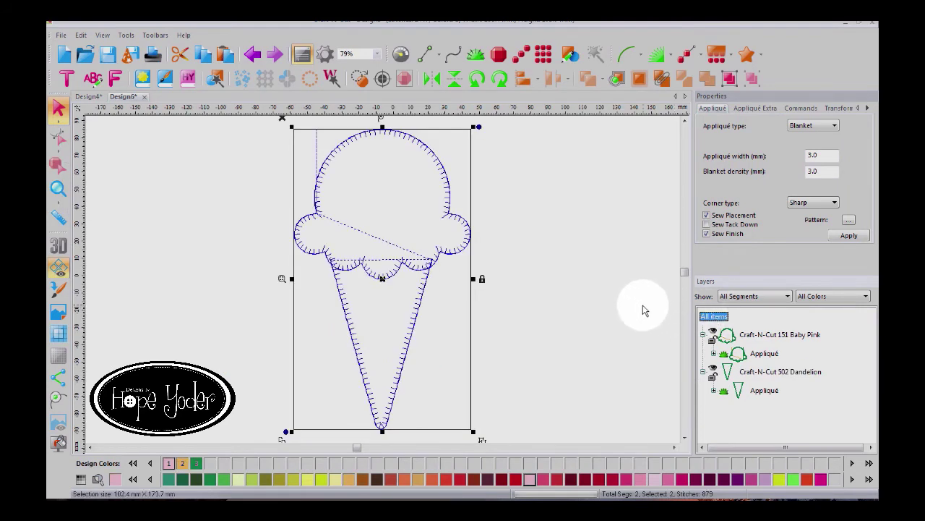
left_click(562, 290)
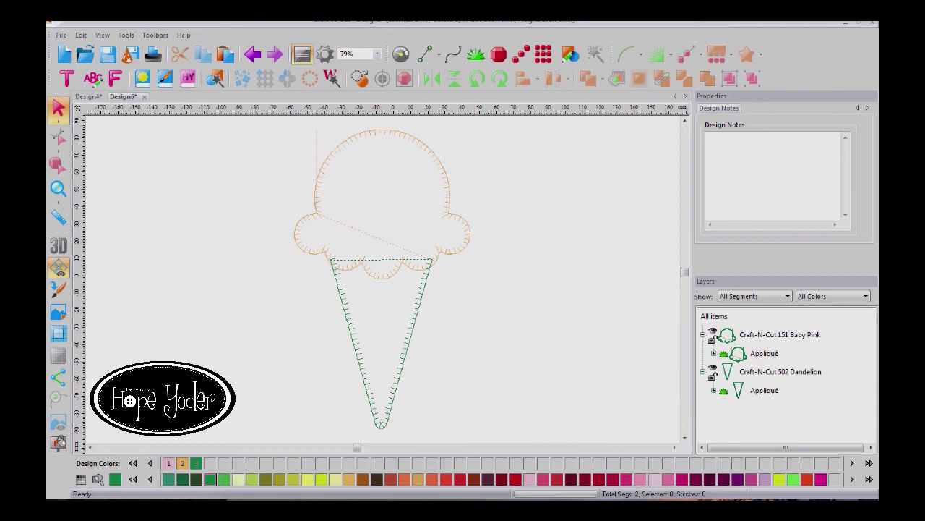
- Open Save As twice, glancing at the file formats, cancel without saving, and select the whole ice cream
left_click(62, 35)
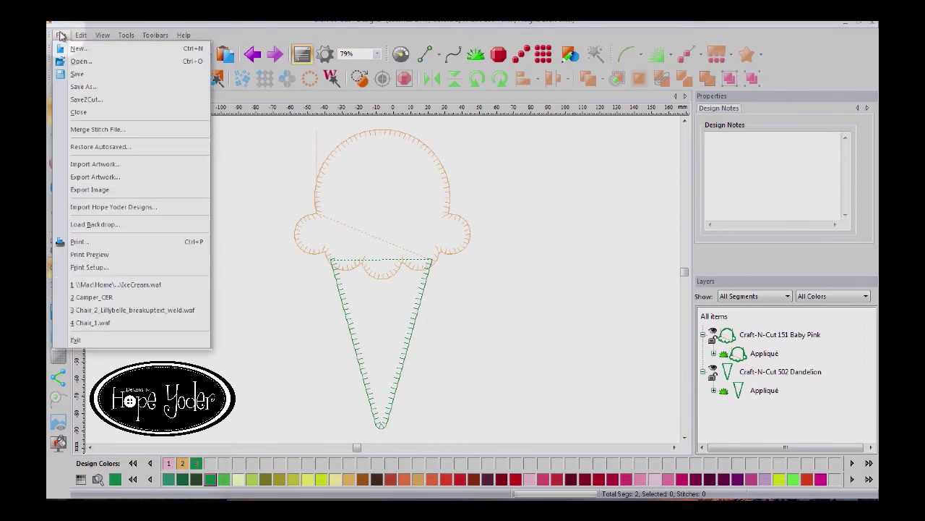
left_click(83, 86)
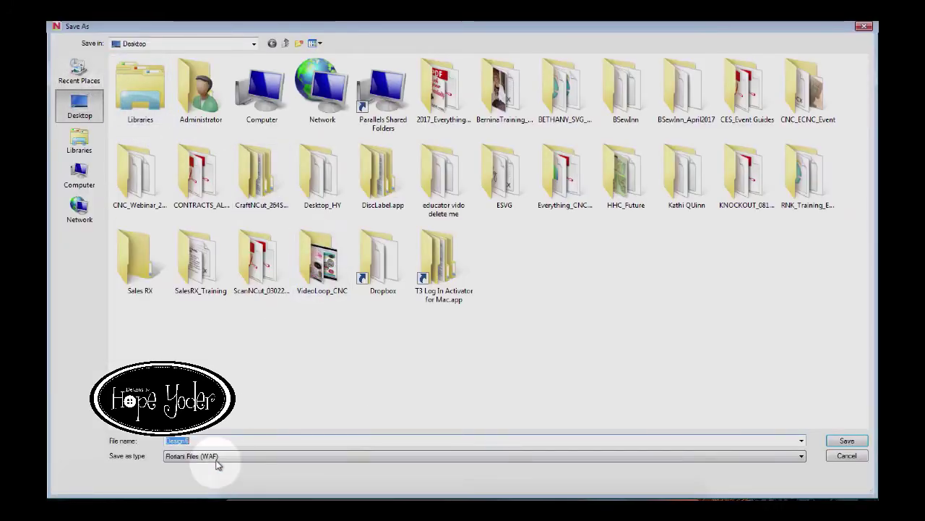
left_click(846, 456)
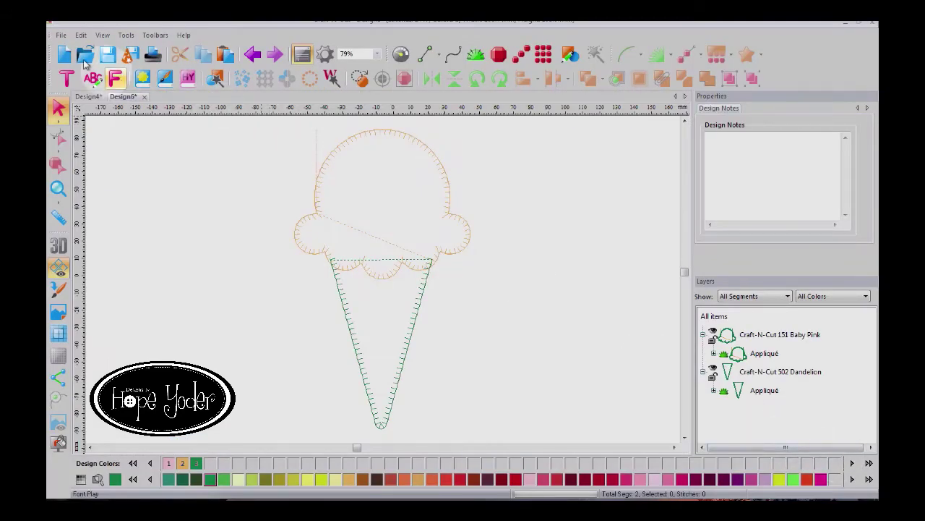
left_click(63, 36)
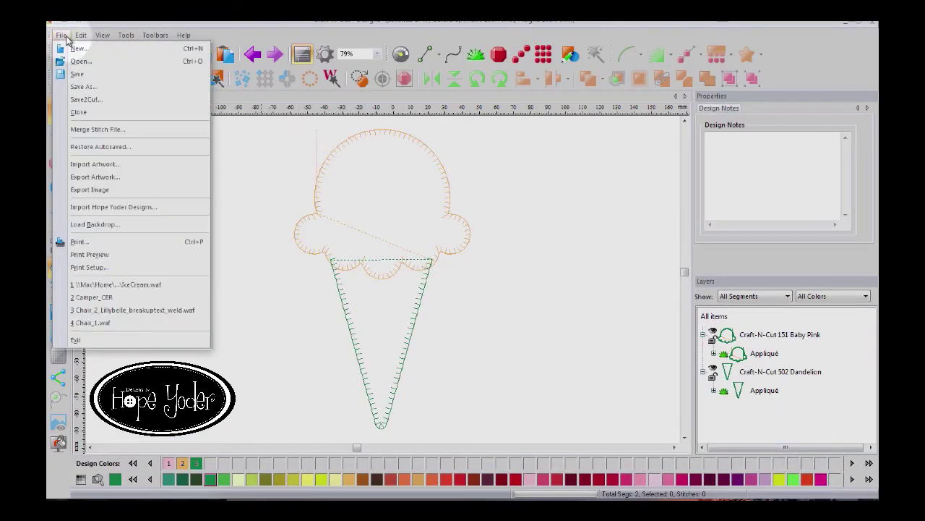
left_click(83, 86)
left_click(217, 456)
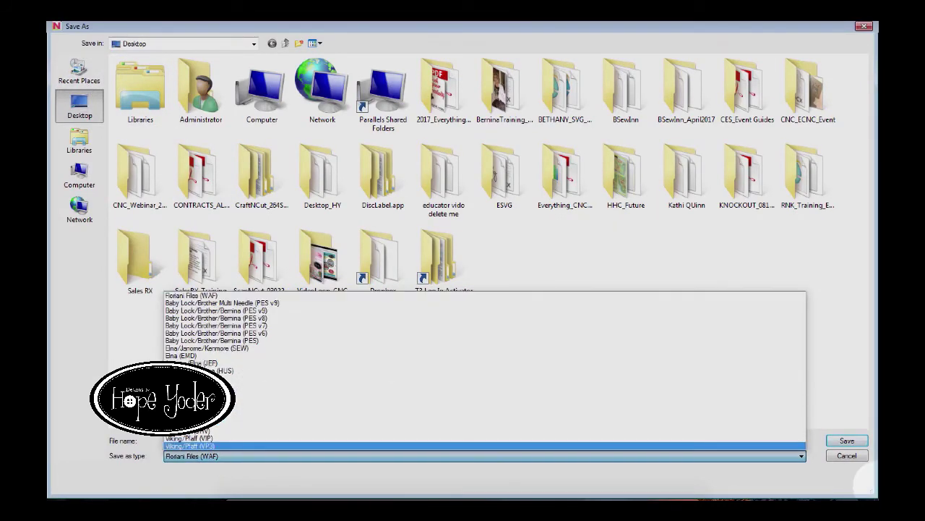
left_click(867, 463)
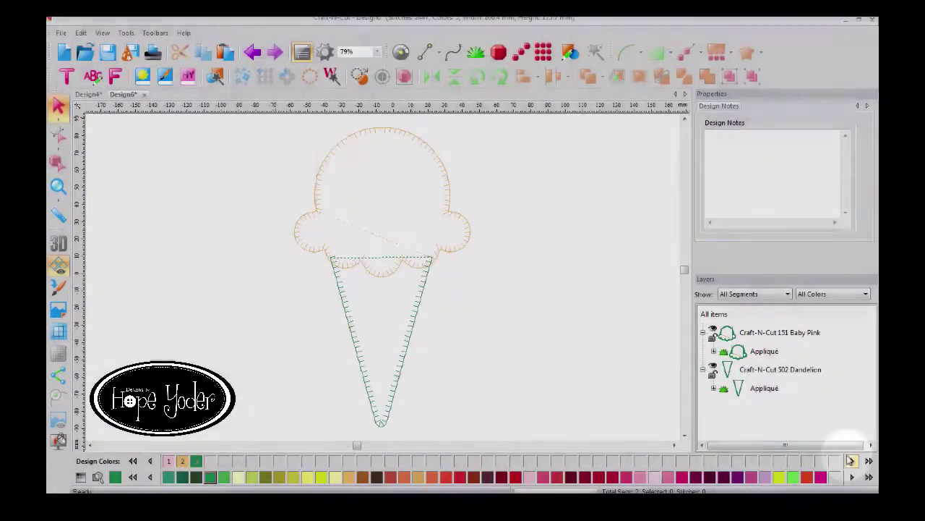
left_click(718, 314)
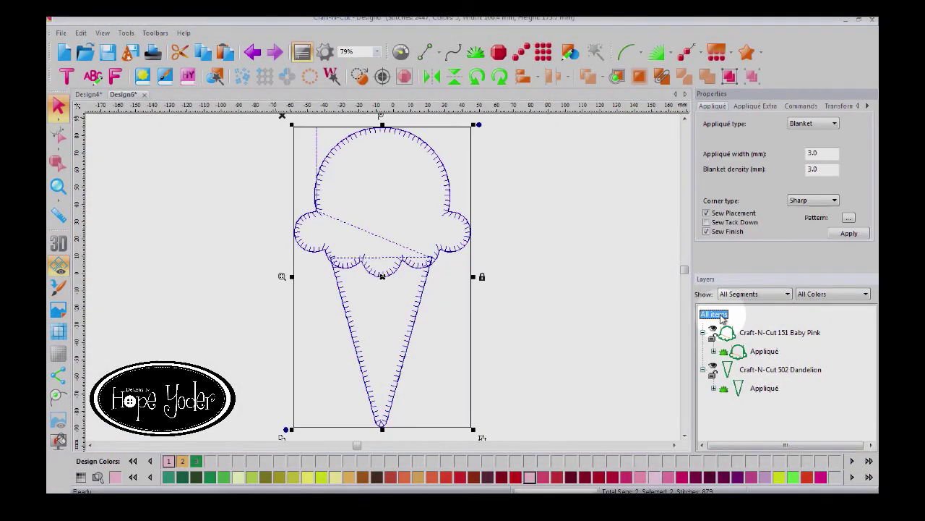
- Preview the design as cut outlines and hide the Irish Green scoop layer
left_click(360, 78)
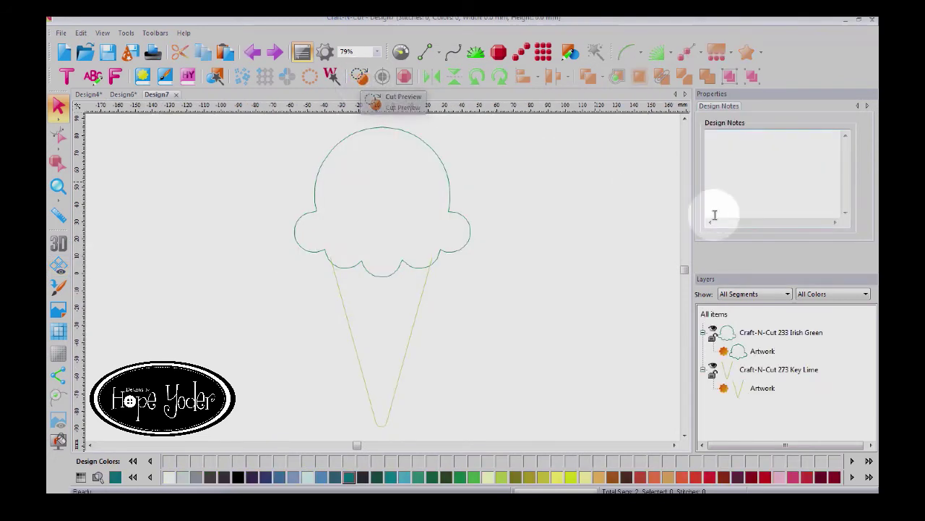
left_click(713, 329)
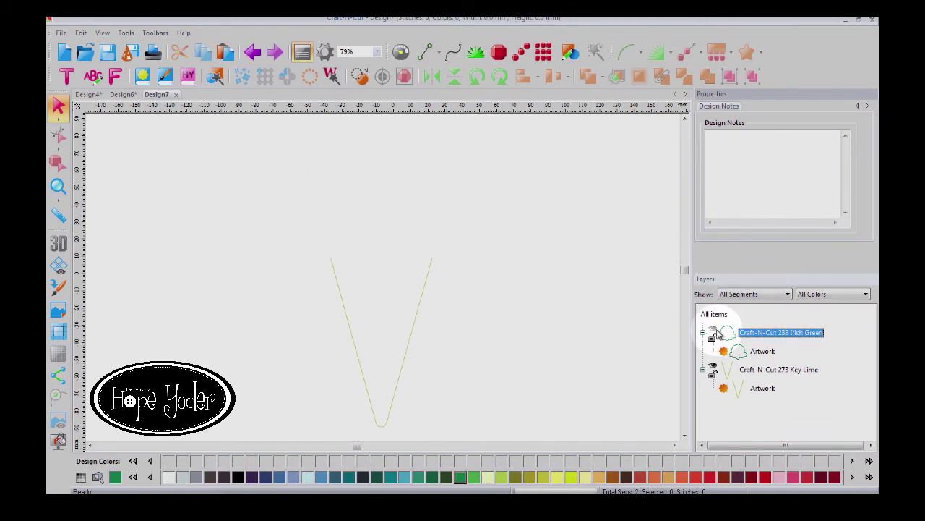
left_click(754, 373)
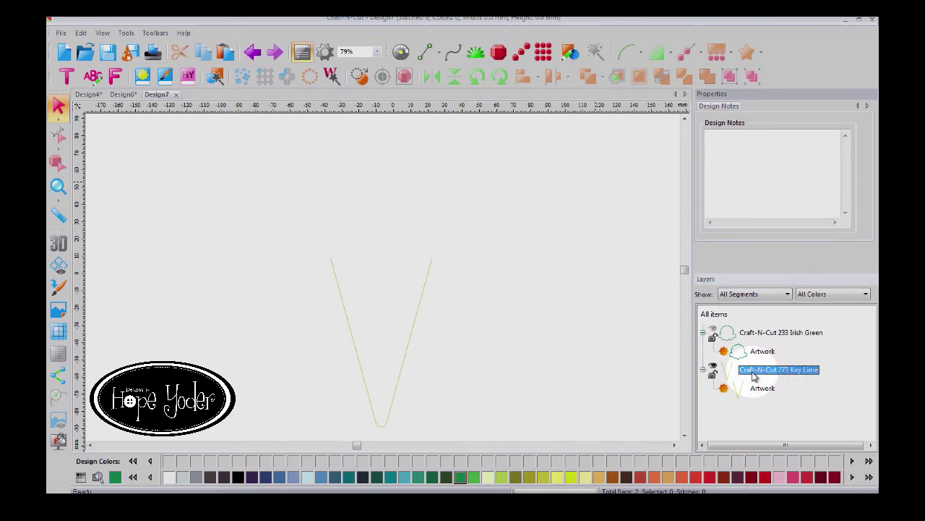
left_click(578, 275)
left_click(777, 370)
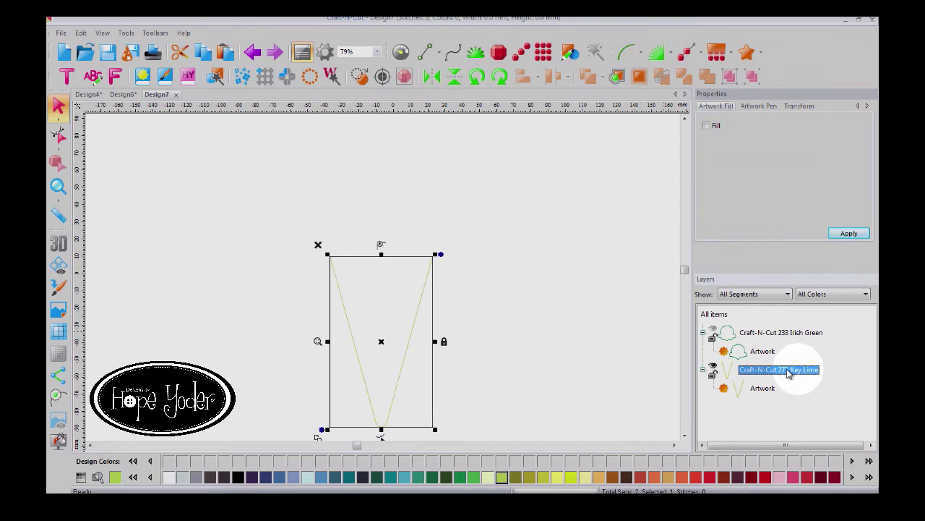
- Zoom in on the Key Lime cone, return to 75% zoom, and reselect the cone's layer
left_click(318, 342)
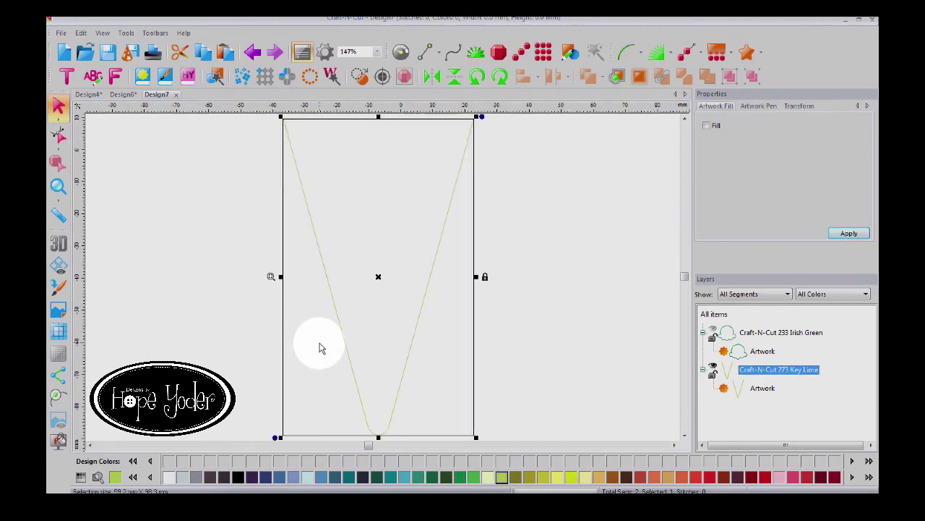
left_click(812, 371)
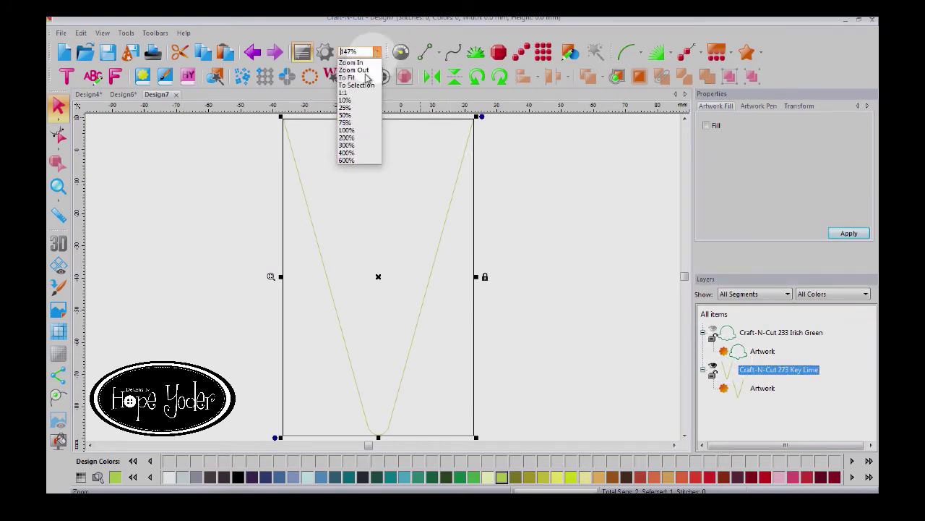
left_click(354, 130)
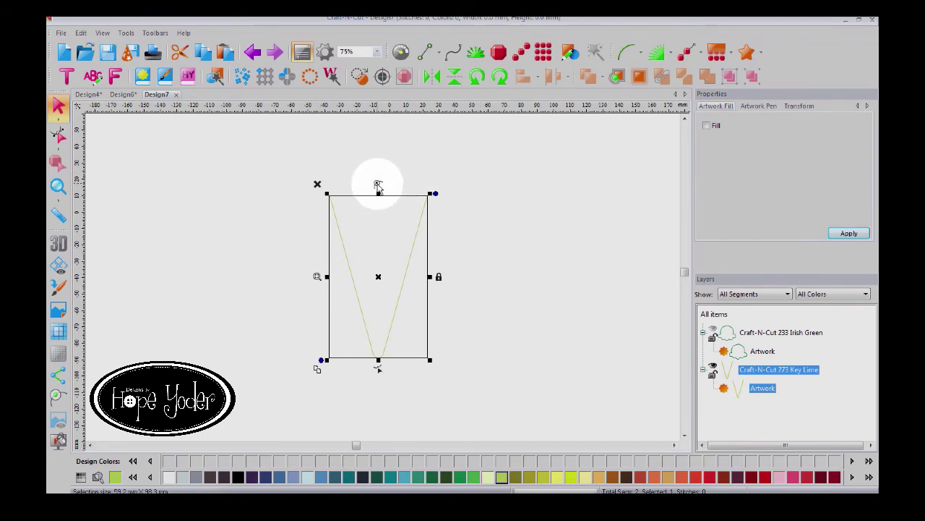
left_click(308, 243)
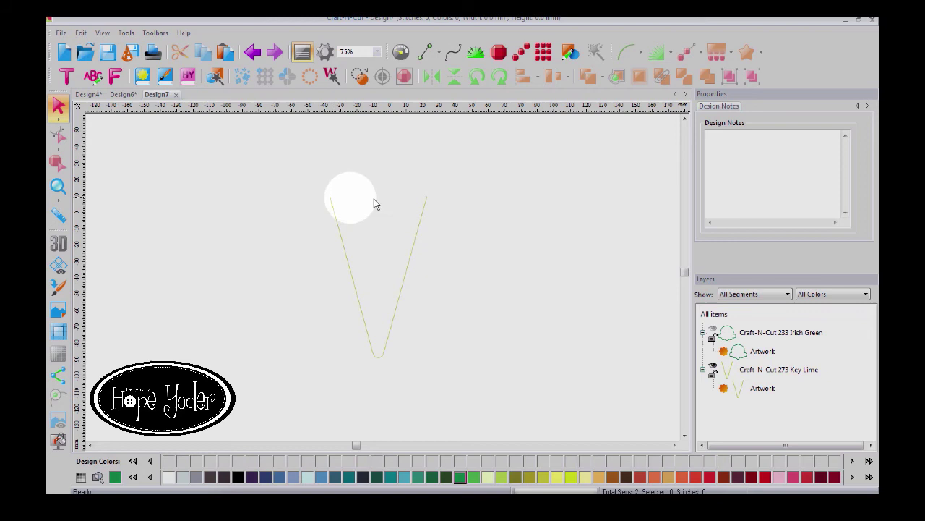
left_click(427, 209)
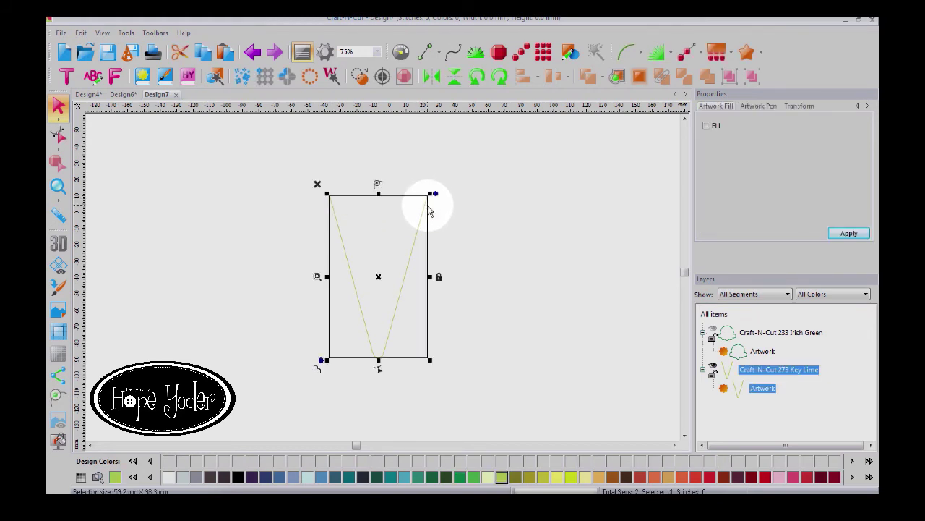
left_click(478, 209)
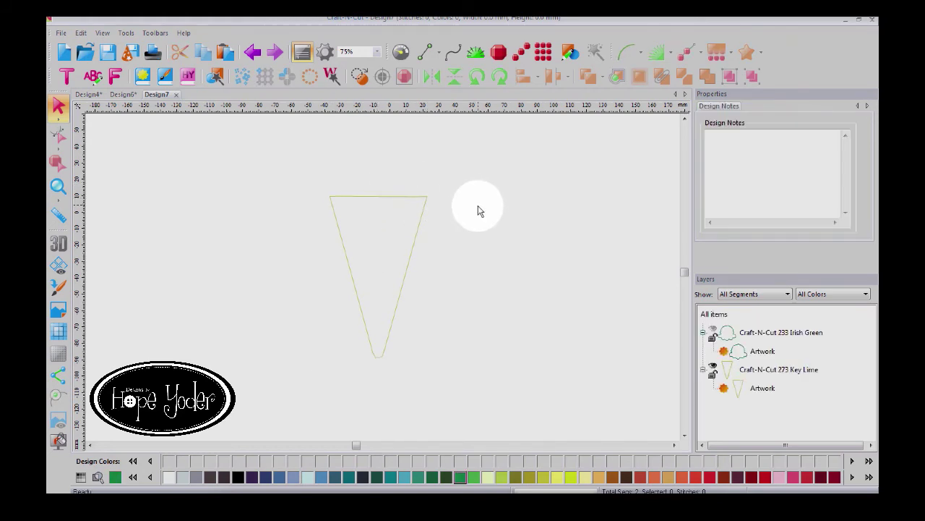
left_click(750, 372)
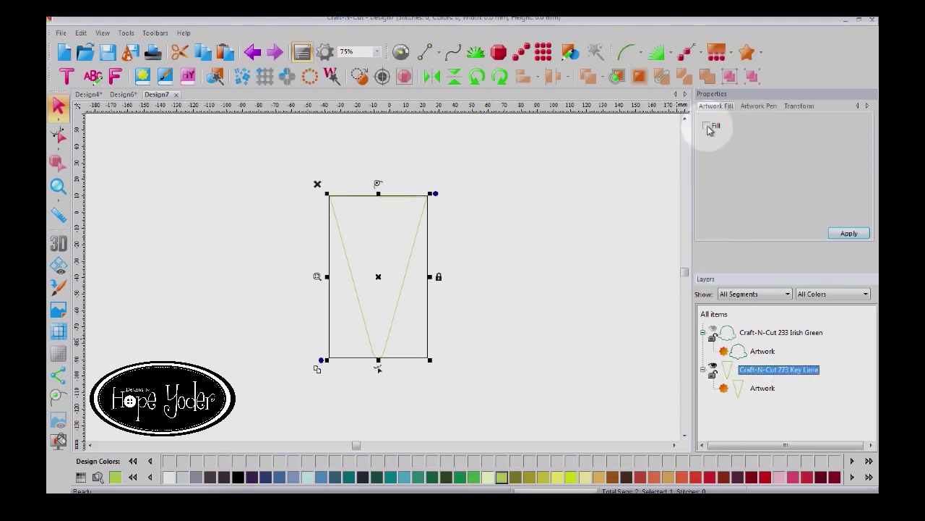
- Fill the cone solid 502 Dandelion and the scoop solid 151 Baby Pink
left_click(842, 232)
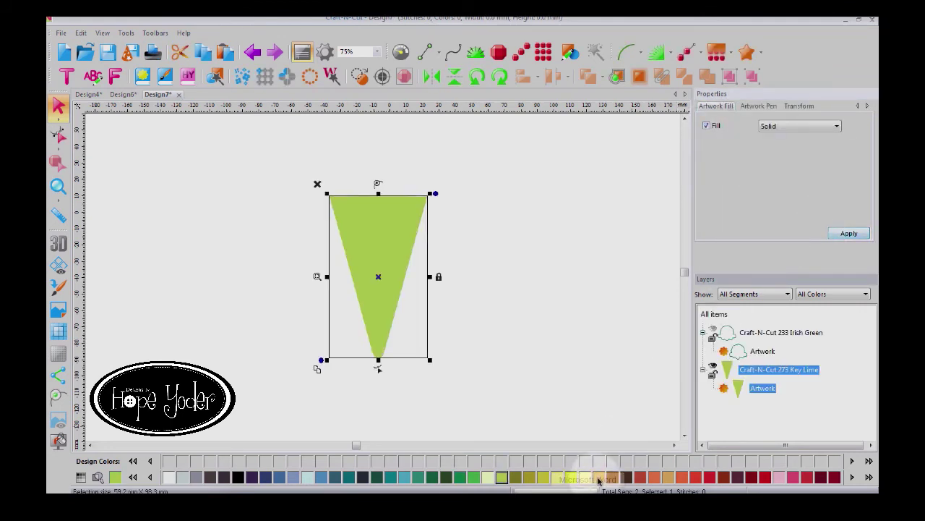
left_click(603, 476)
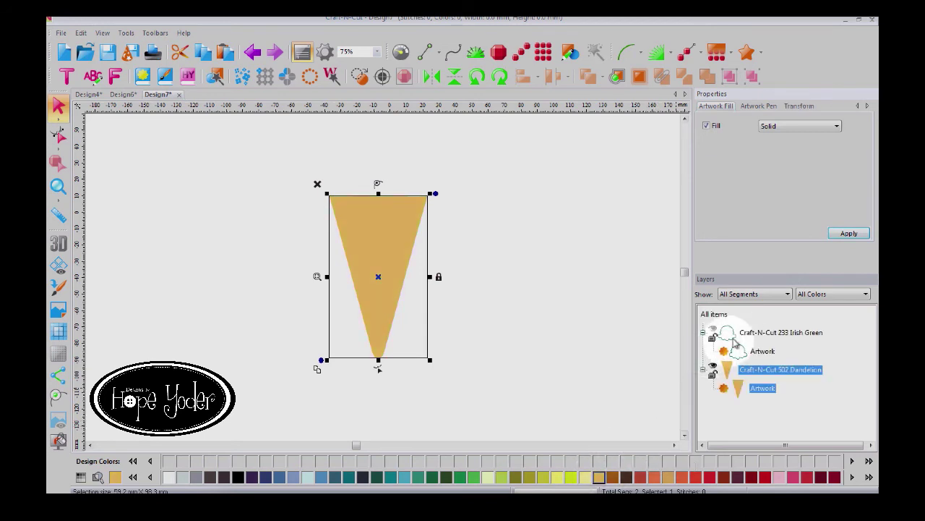
left_click(721, 332)
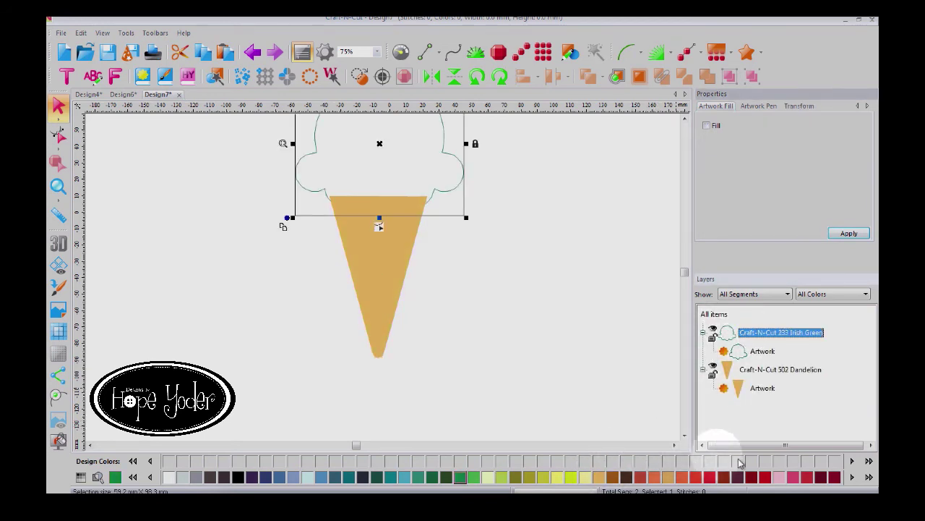
left_click(778, 476)
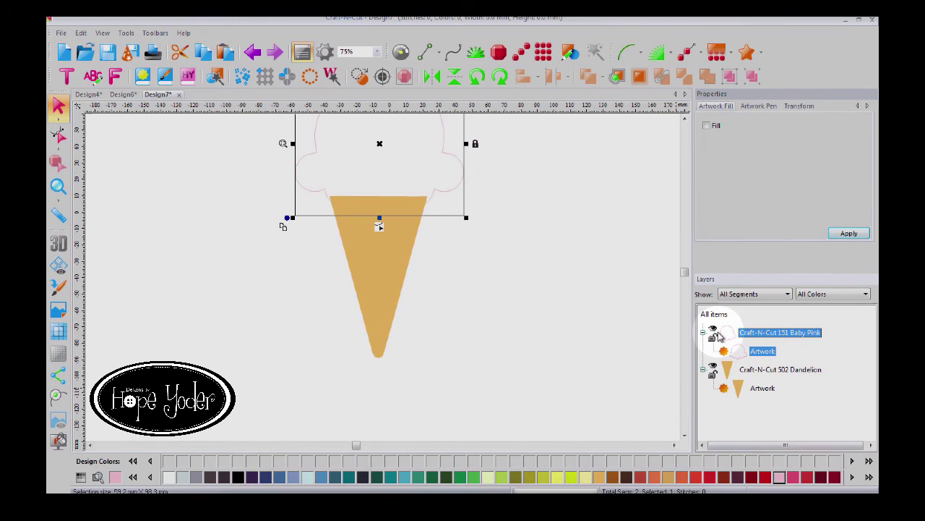
left_click(707, 125)
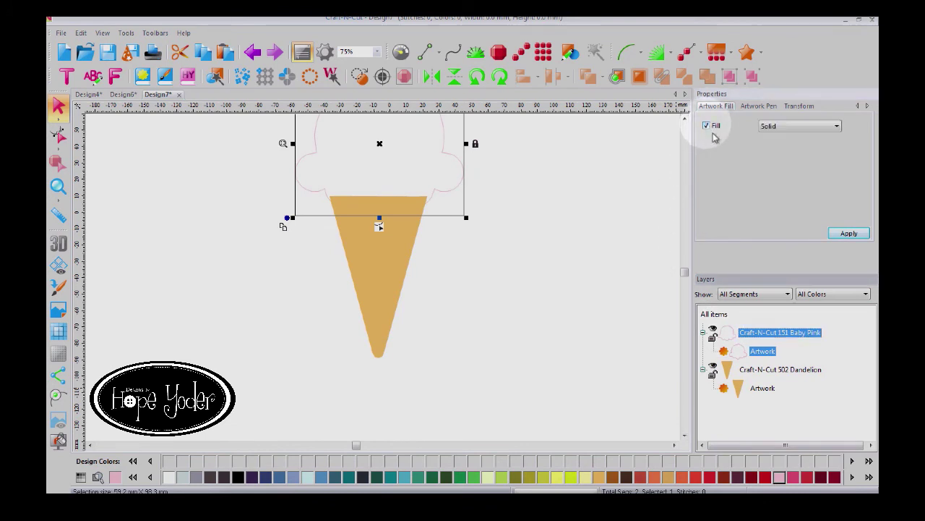
left_click(836, 236)
- Move the pink scoop to the left of the cone, nudge the cone left, and select both
left_click_drag(379, 159, 253, 279)
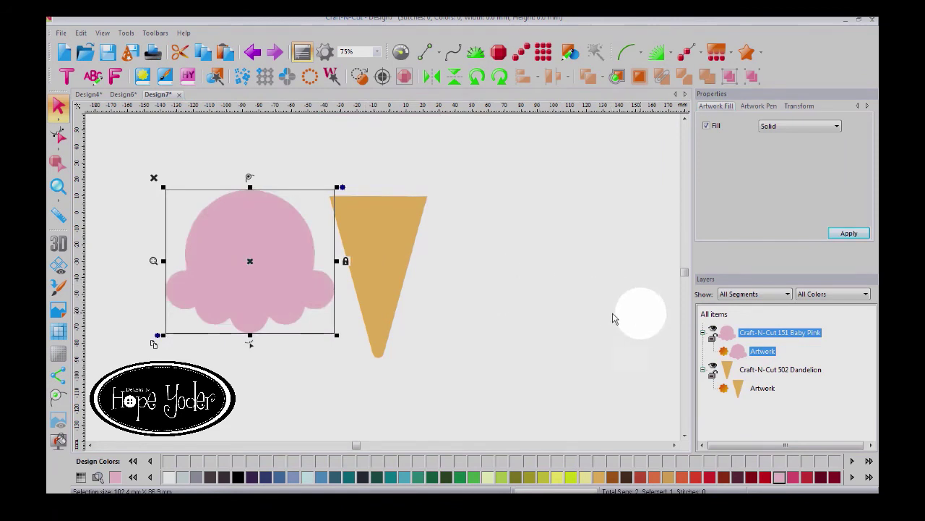
left_click_drag(393, 260, 380, 262)
left_click(720, 315)
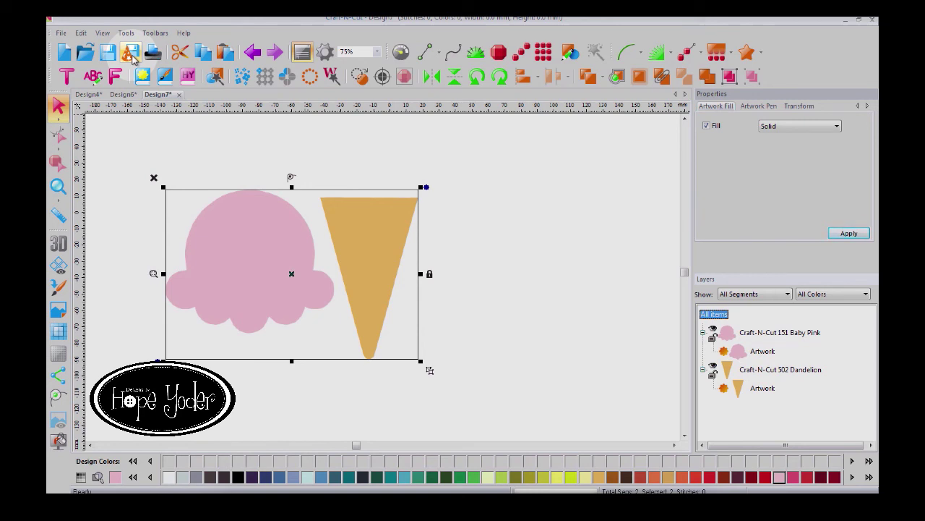
- Generate Save2Cut files for Batik (w/Appli-Stick) material and save the FCM files to the Desktop
left_click(130, 53)
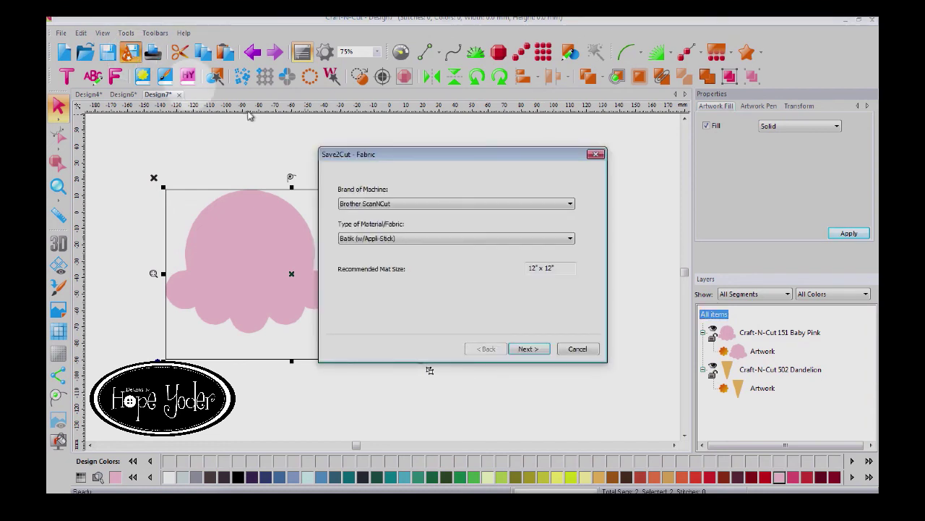
left_click(533, 238)
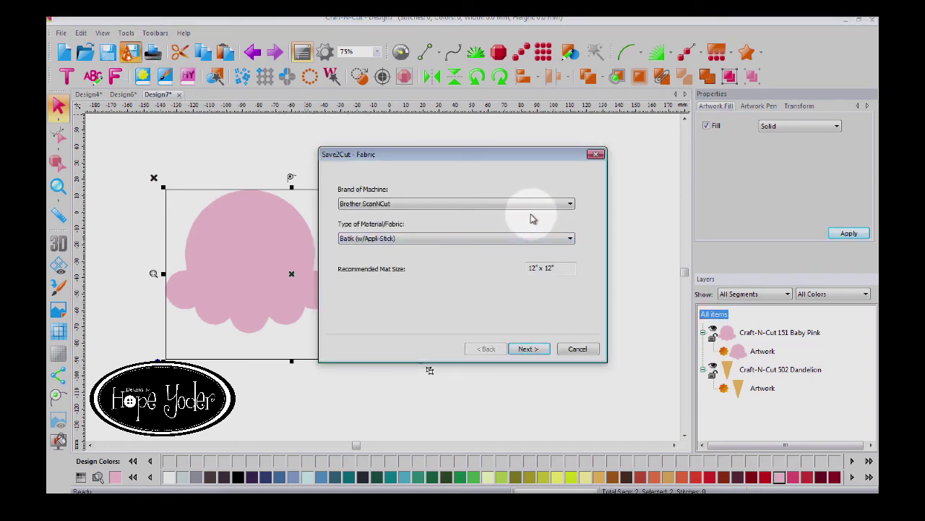
left_click(569, 239)
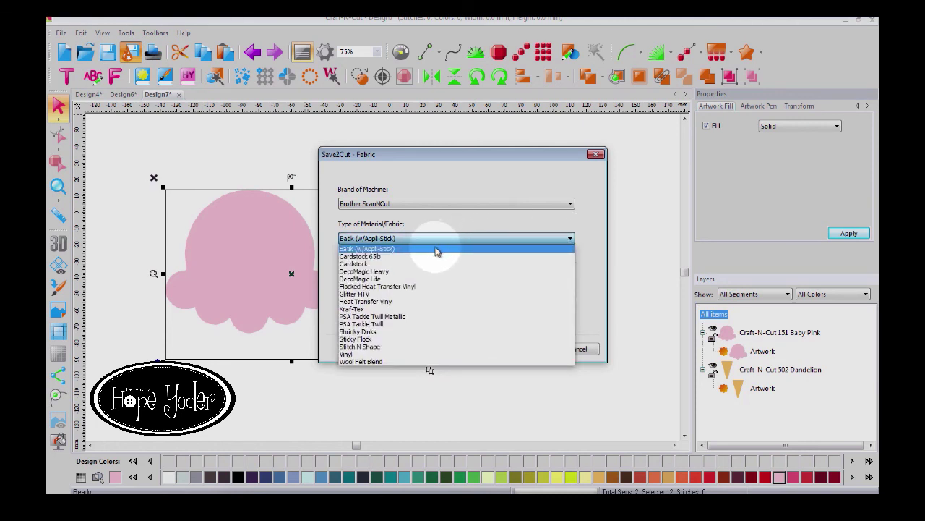
left_click(437, 249)
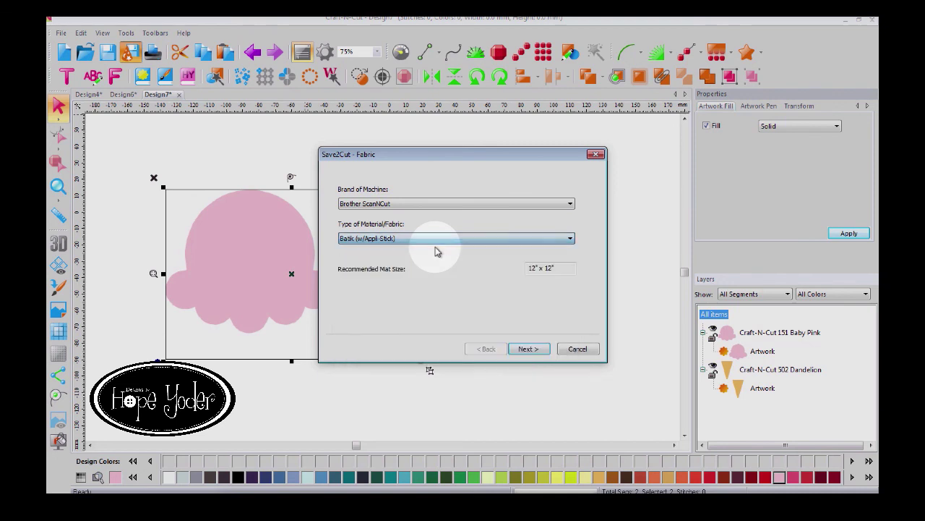
left_click(526, 350)
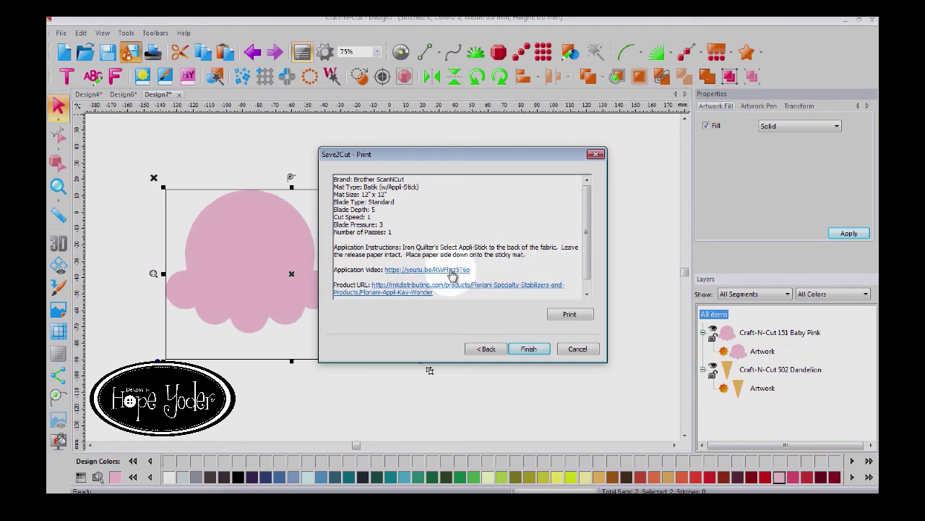
left_click(530, 349)
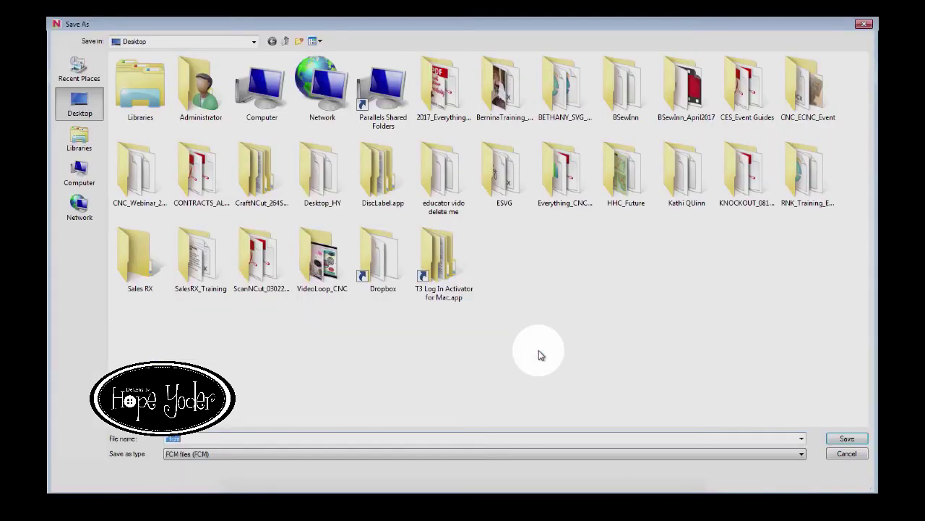
left_click(861, 439)
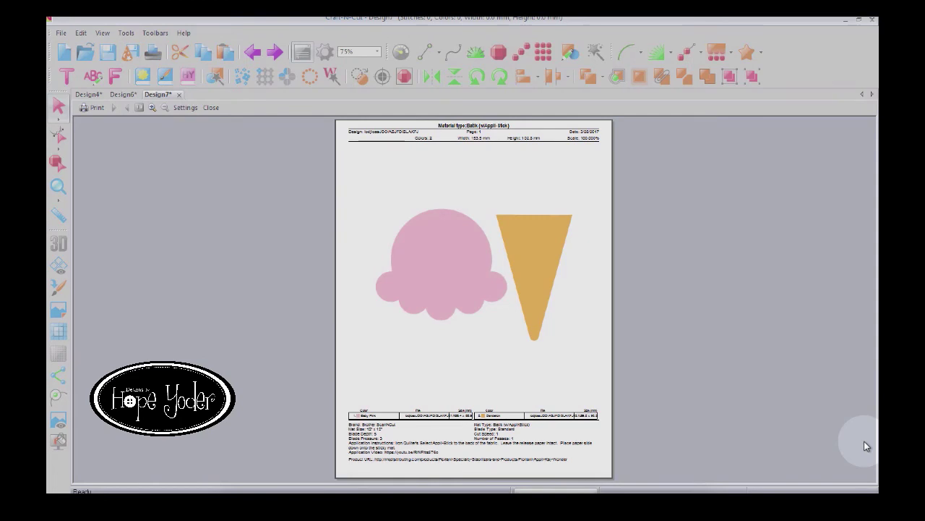